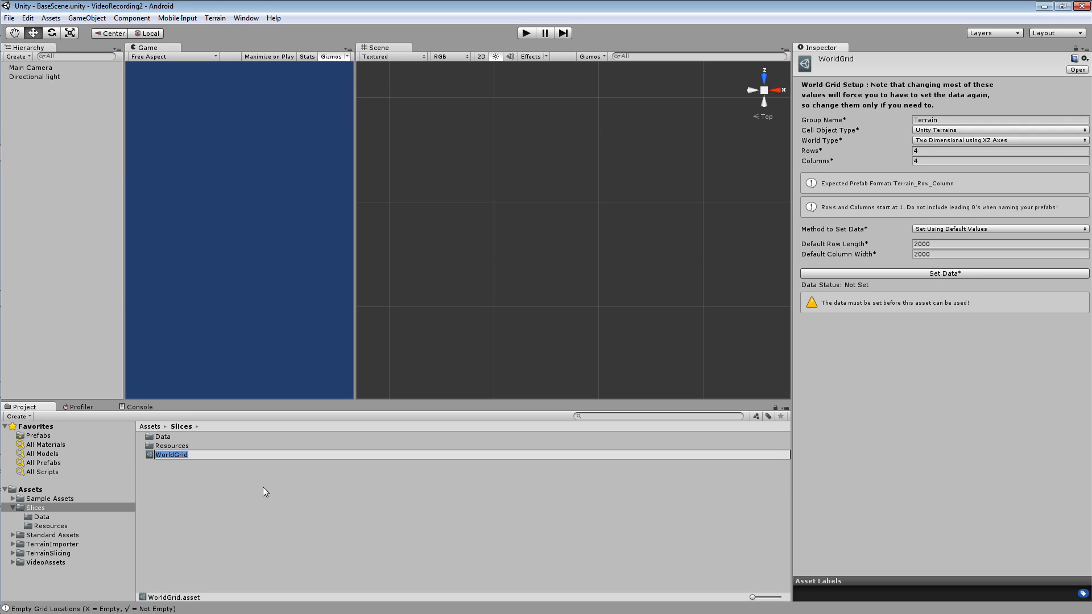
Name the new world grid asset in the Slices folder VideoGrid.
text(VideoGrid)
key(Return)
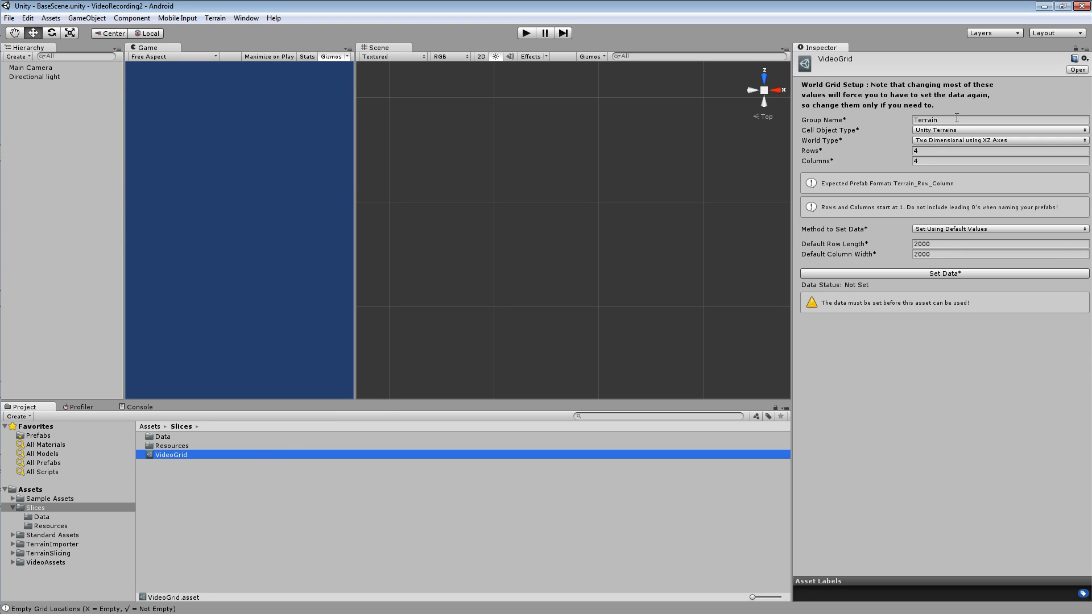
Check how the slice prefabs in the Resources folder are named and set VideoGrid's group name to Slice.
click(47, 527)
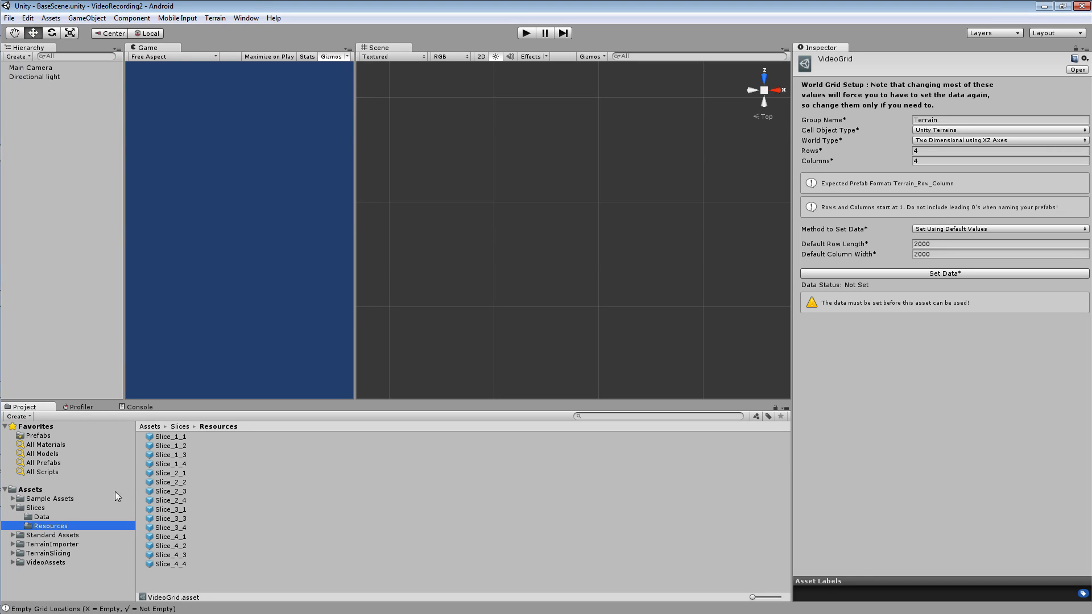
click(176, 475)
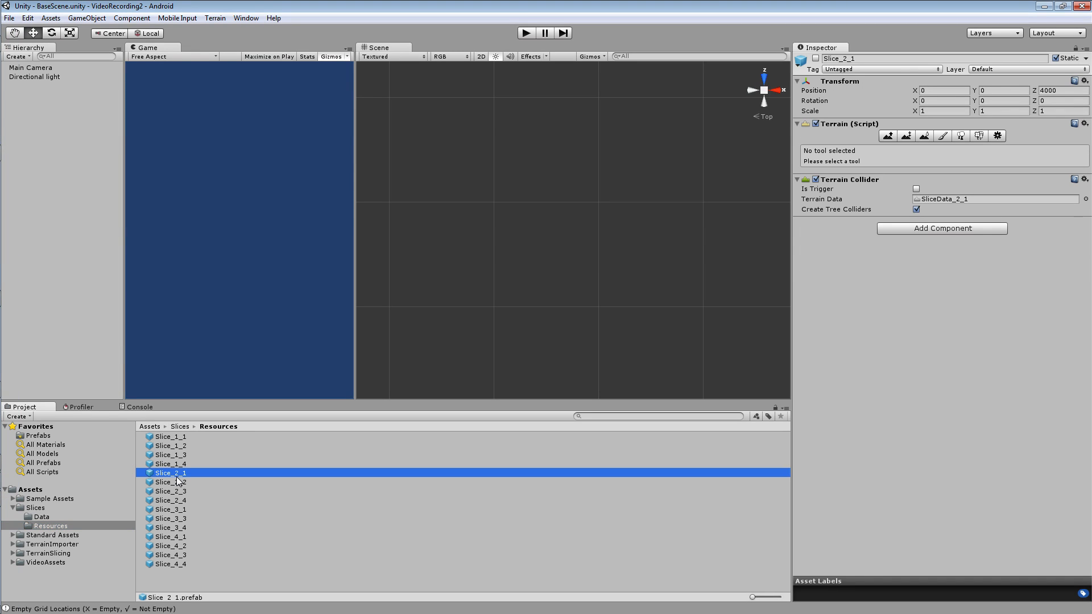
click(38, 509)
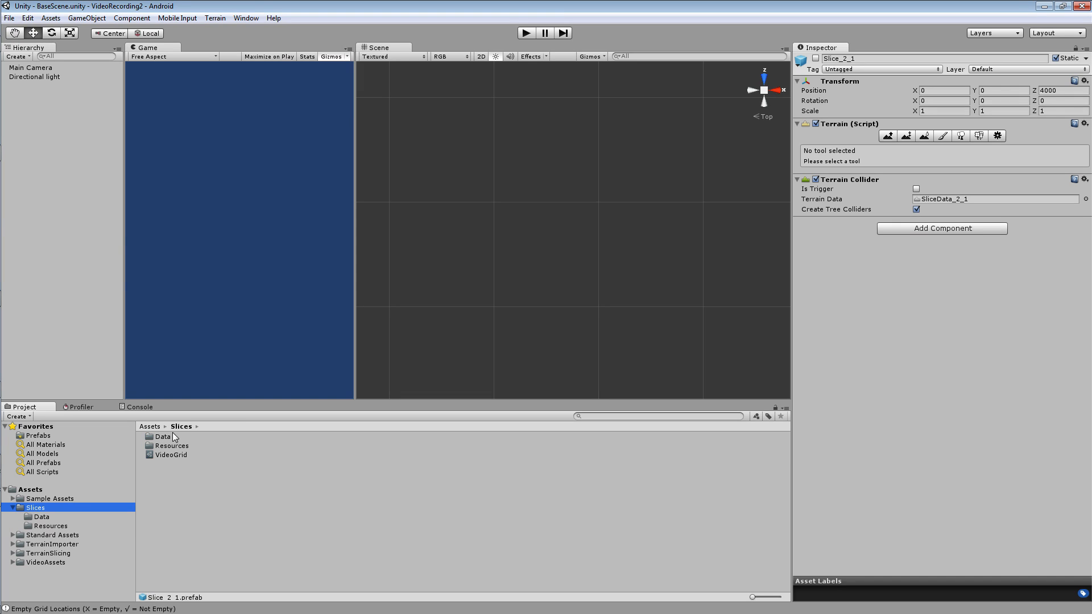
click(166, 454)
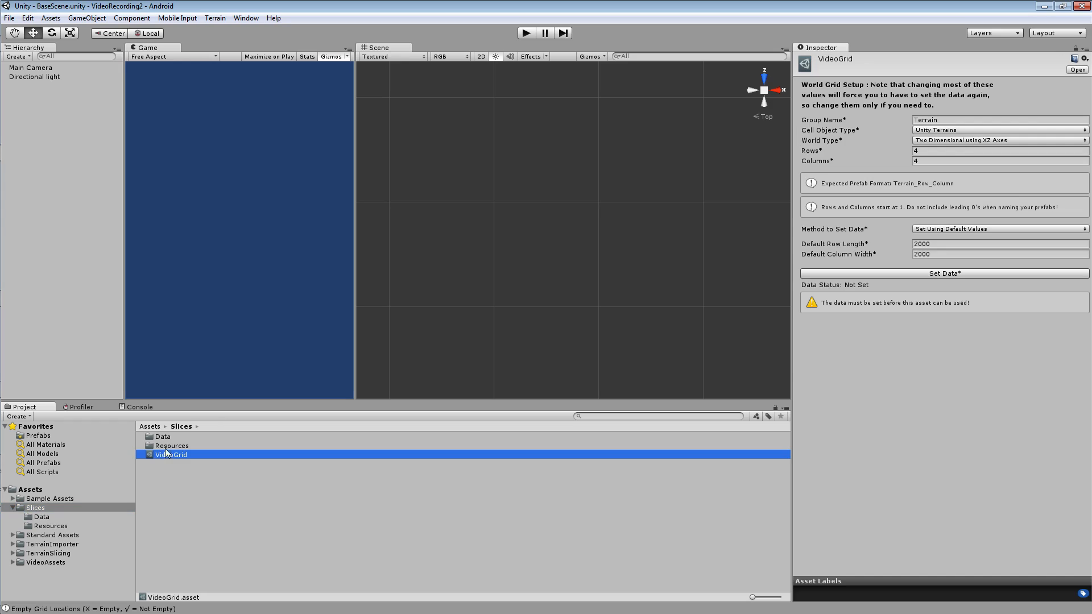
click(958, 121)
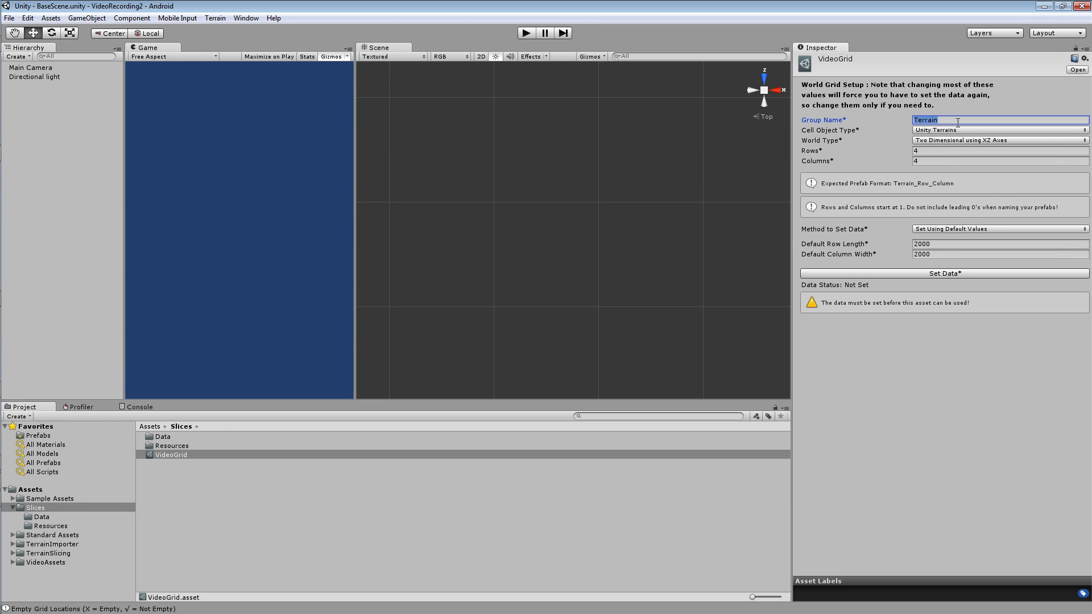
text(Slice)
Switch VideoGrid's method to set data to Set Using Text Asset and back to Set Using Default Values.
mouse_move(824, 241)
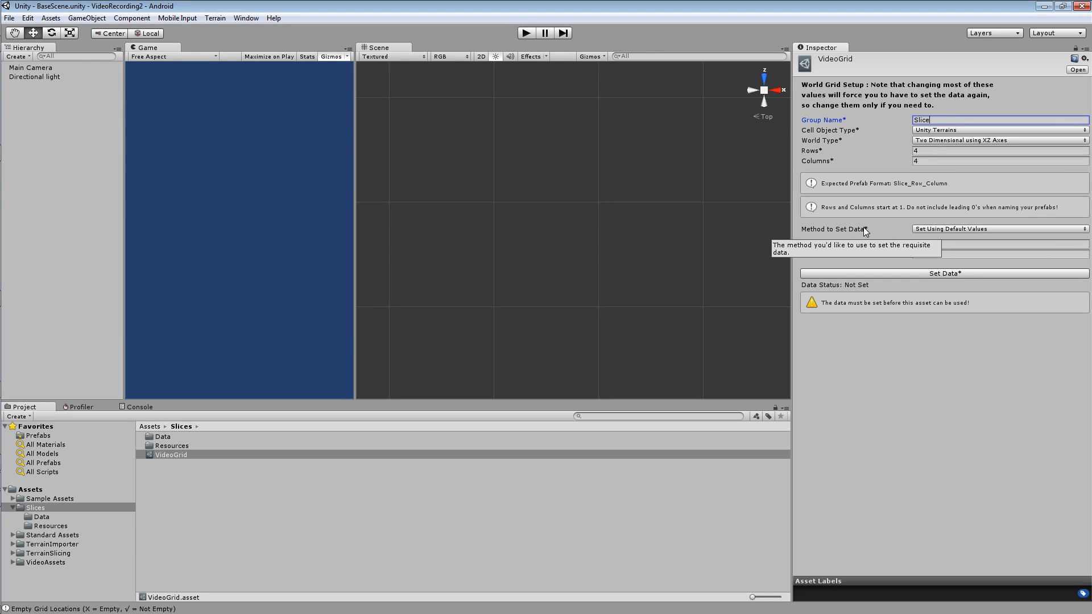
mouse_move(963, 231)
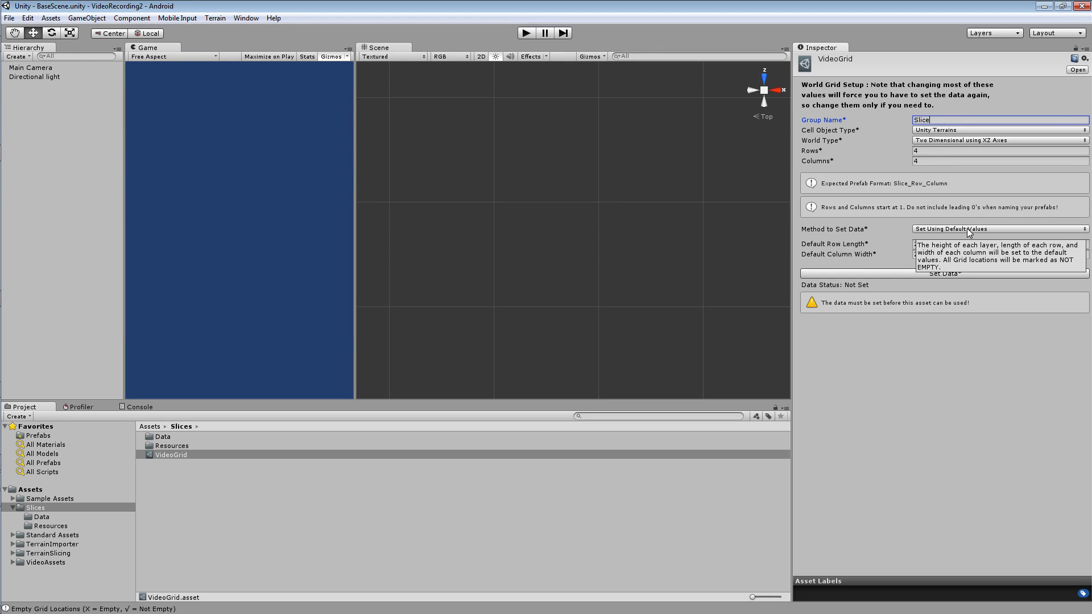
click(968, 230)
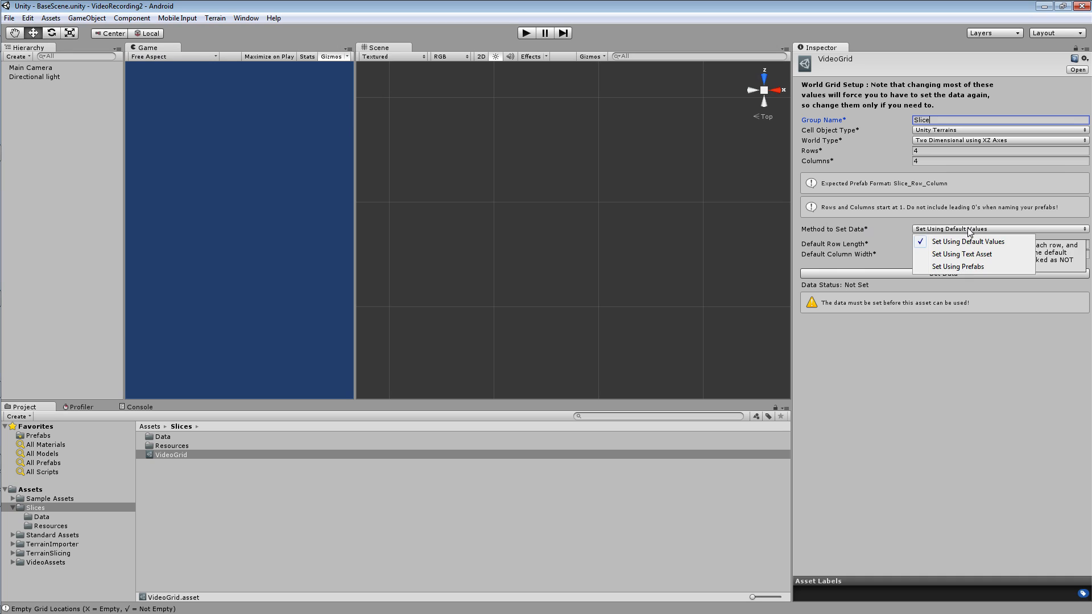
click(960, 252)
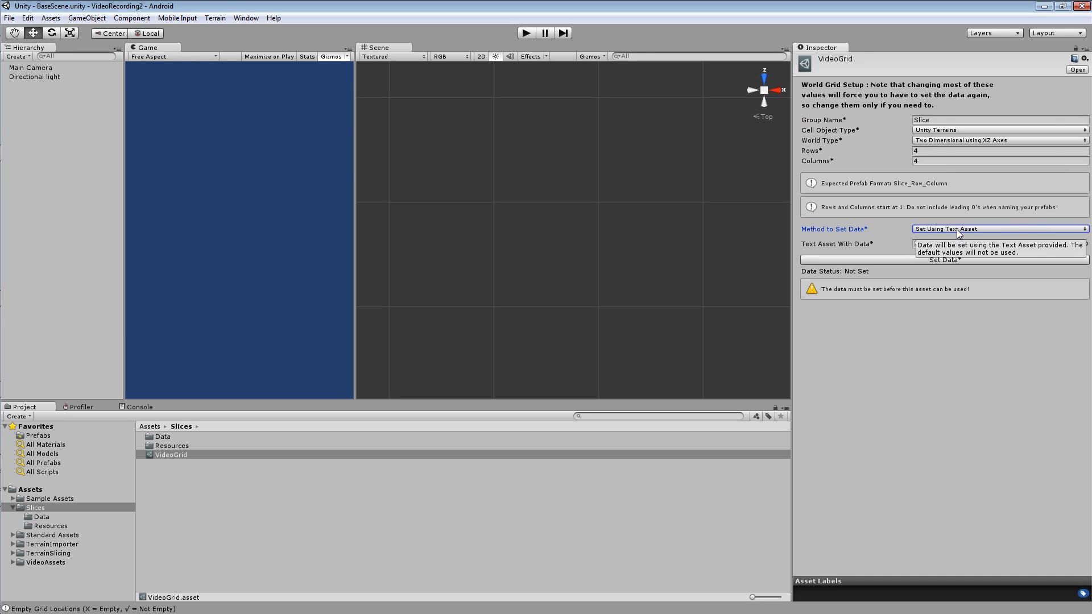
click(959, 231)
click(955, 240)
Switch VideoGrid's cell object type from Unity Terrains to Non Terrain Without Renderer.
mouse_move(929, 145)
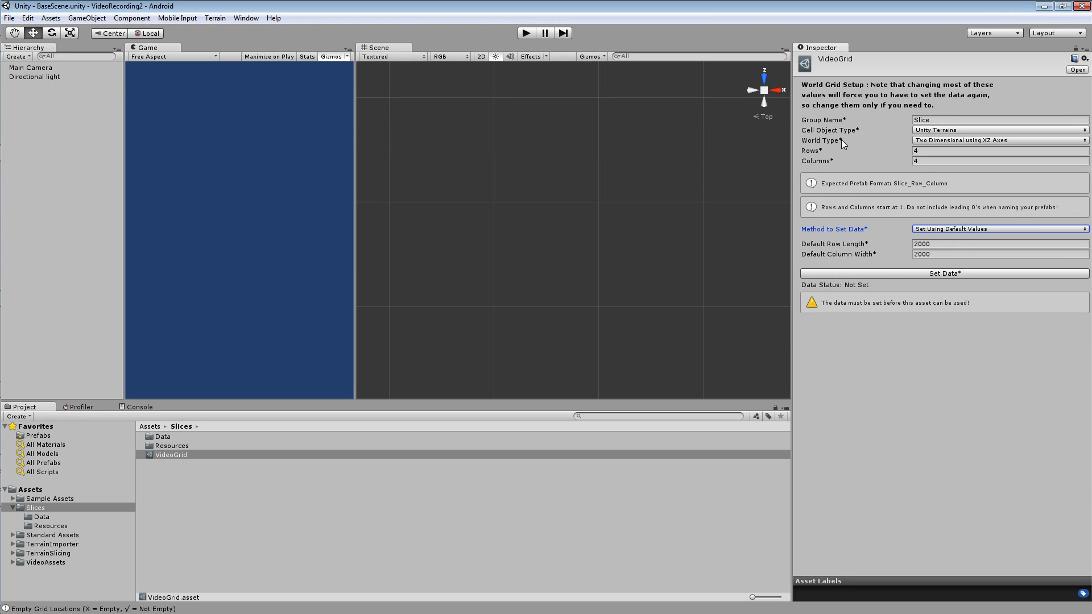
mouse_move(841, 139)
click(927, 131)
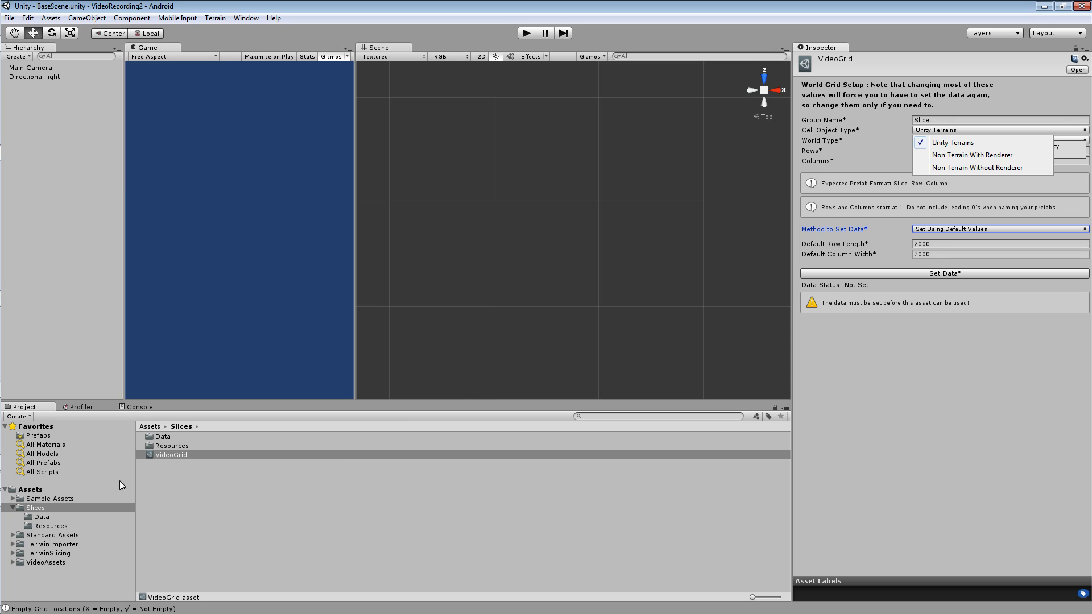
click(952, 142)
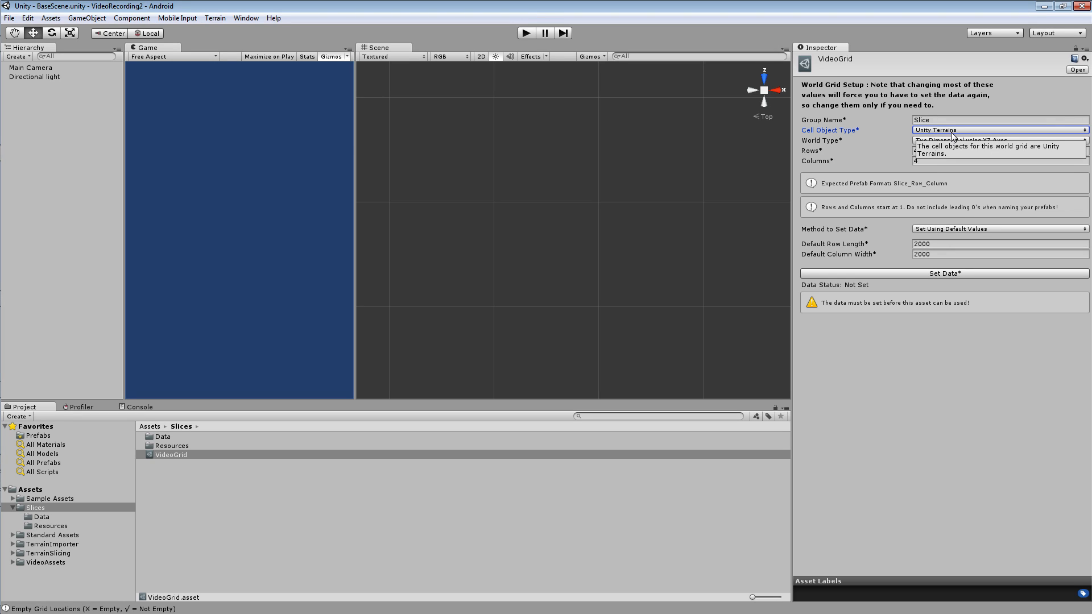
click(953, 133)
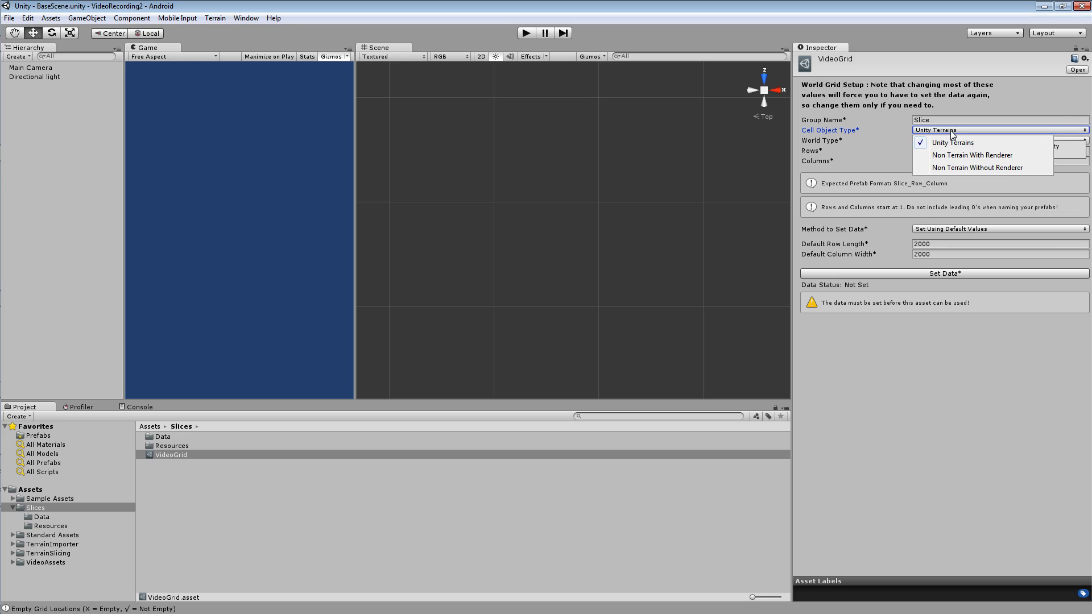
click(955, 167)
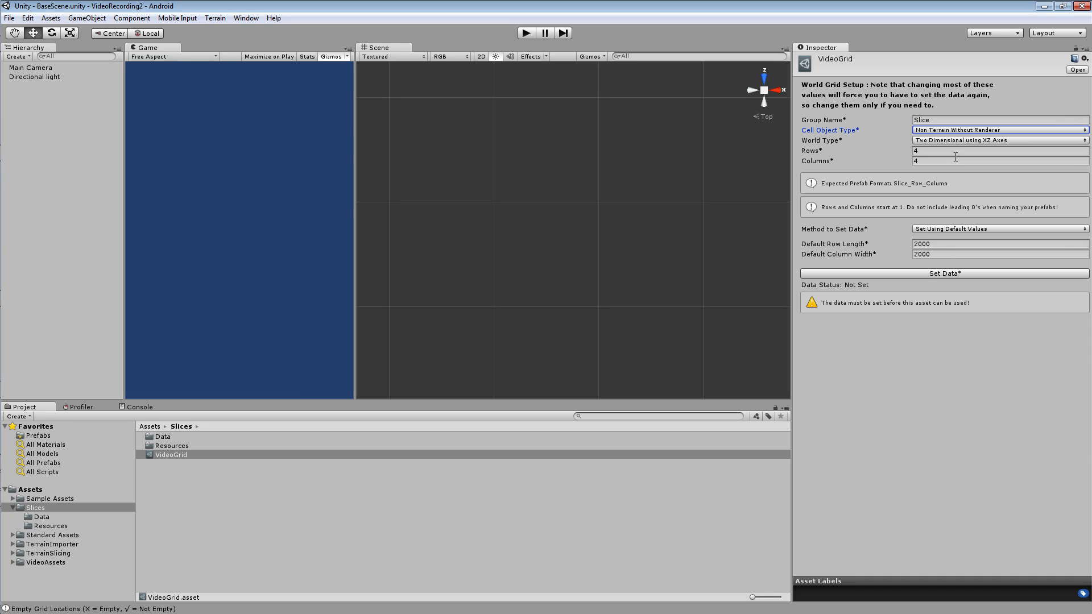
click(956, 130)
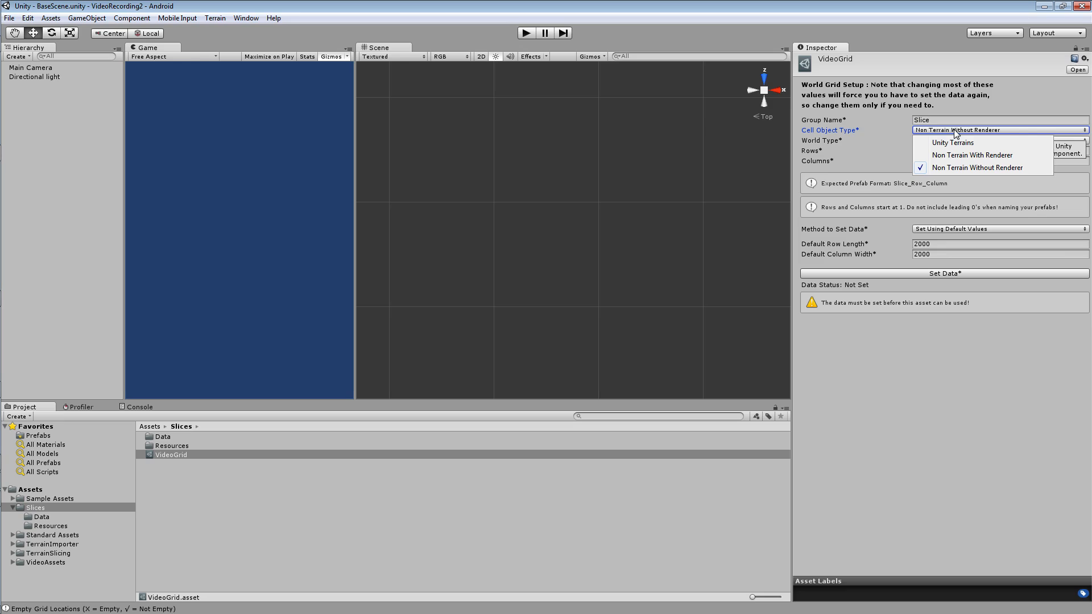
click(950, 167)
click(955, 132)
click(954, 168)
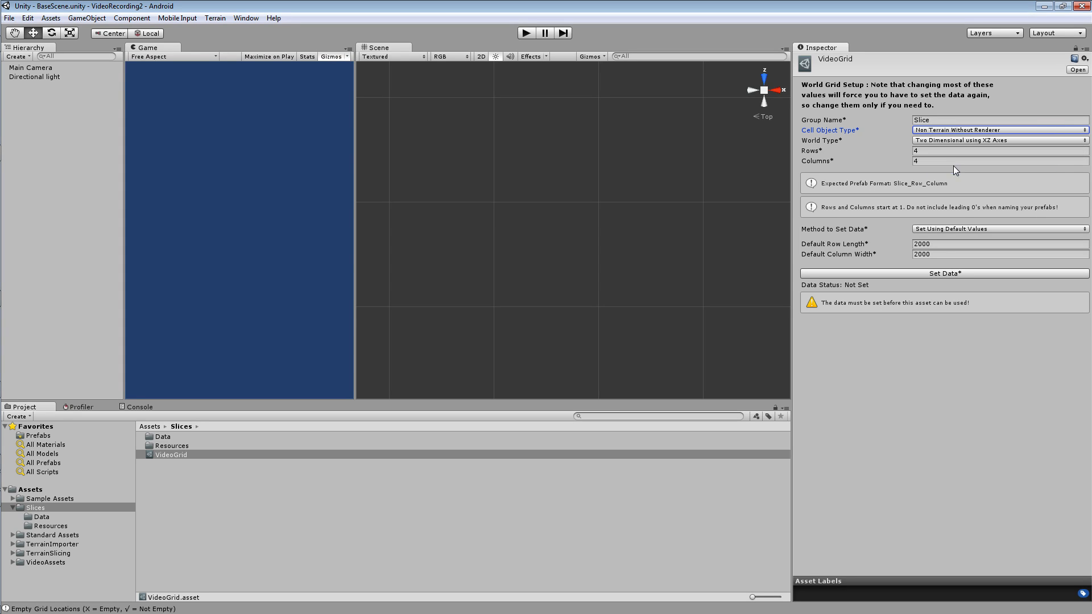
Set VideoGrid's cell object type to Non Terrain With Renderer.
click(957, 131)
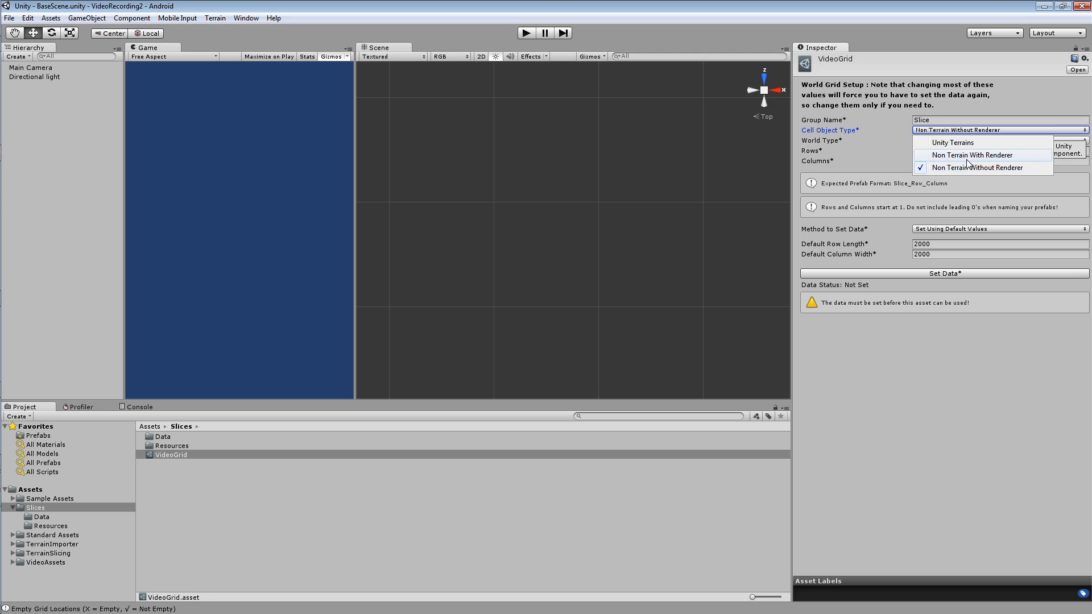
click(966, 156)
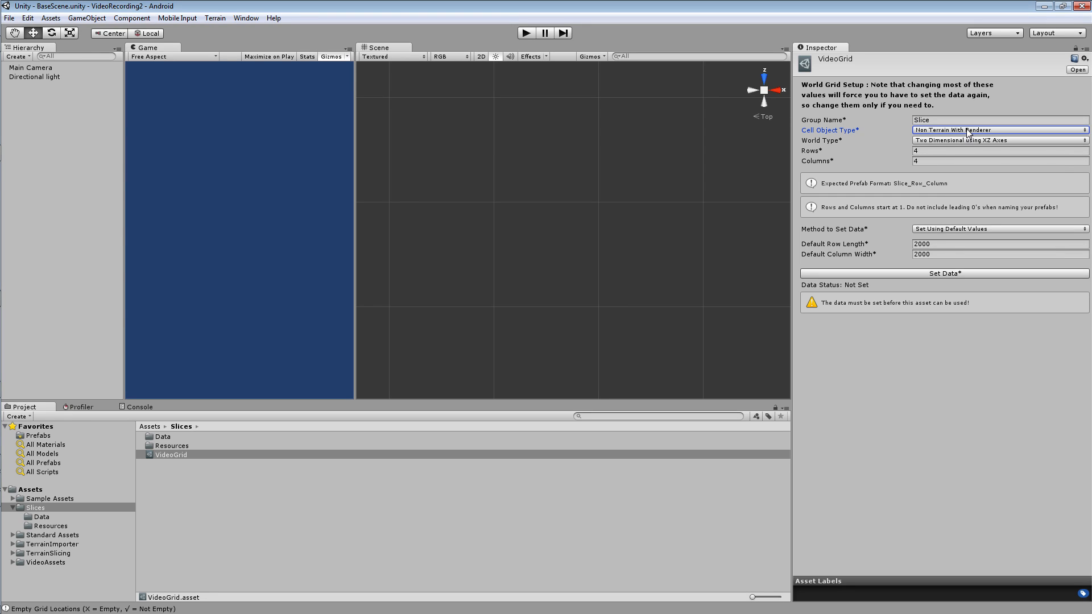
click(968, 131)
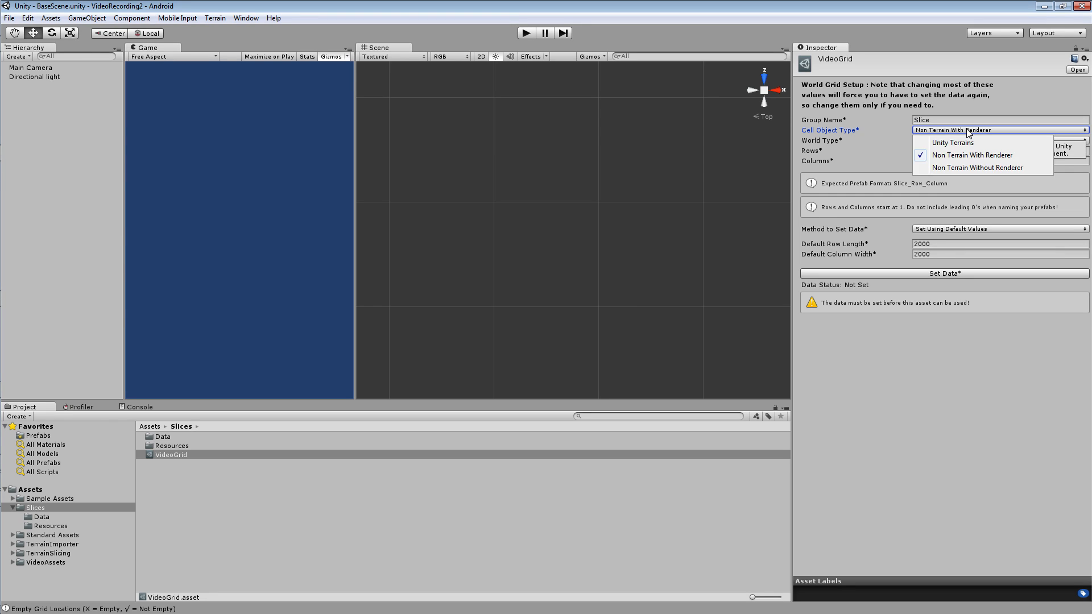
click(974, 168)
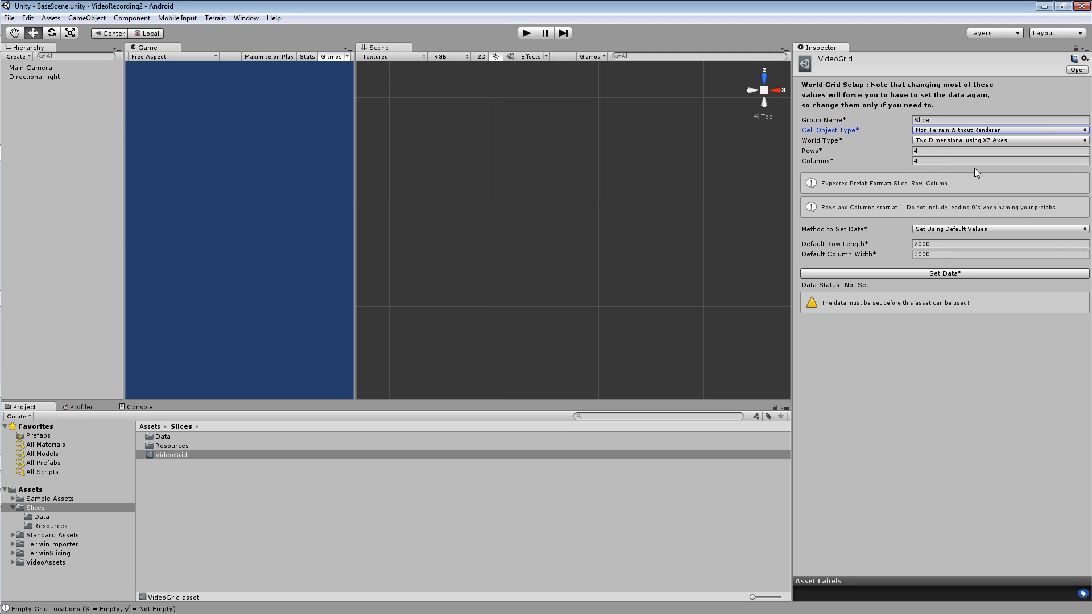
click(952, 131)
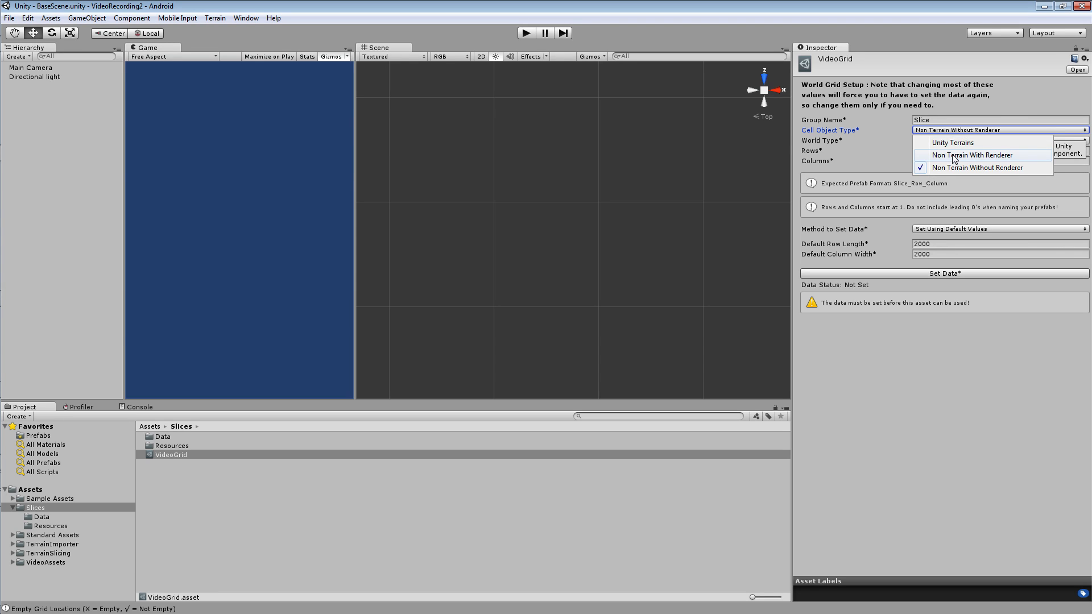
click(953, 152)
Inspect the X, Y and Z position values of the Slice_1_1 prefab in the Slices Resources folder.
click(953, 140)
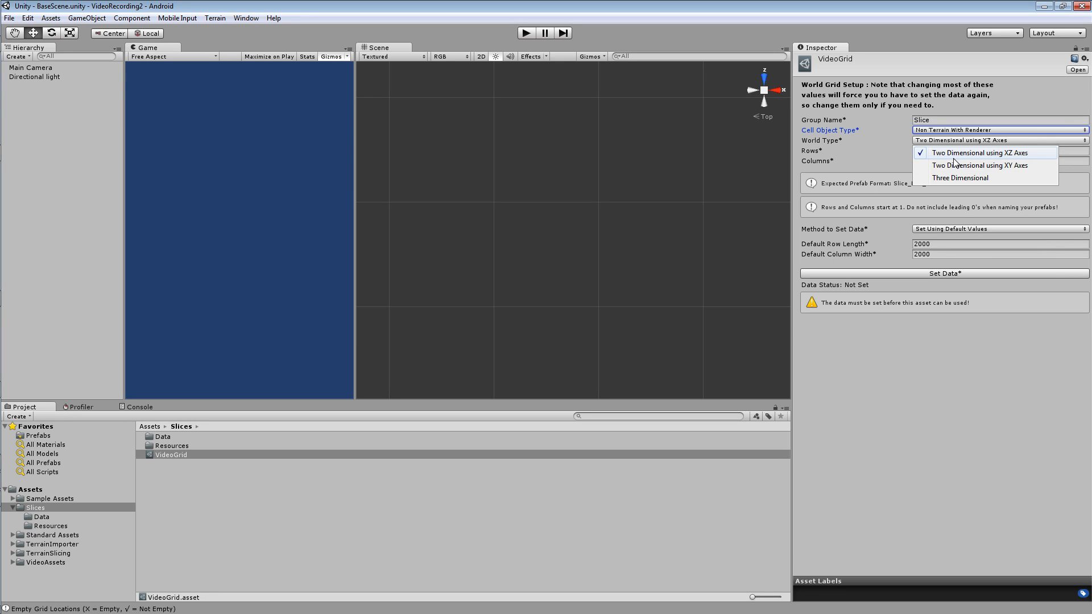
click(49, 526)
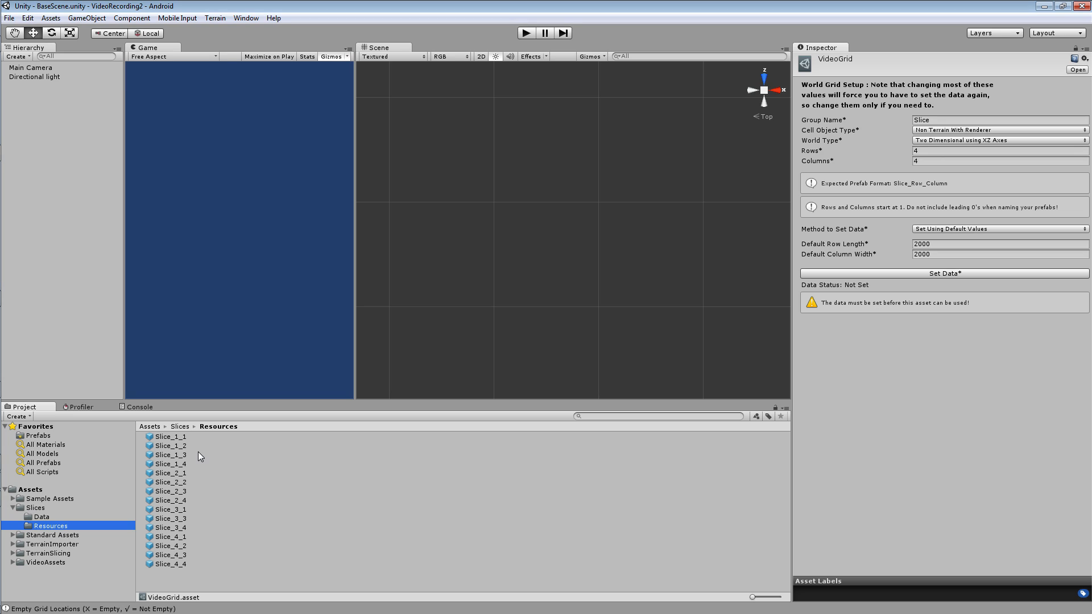
click(170, 436)
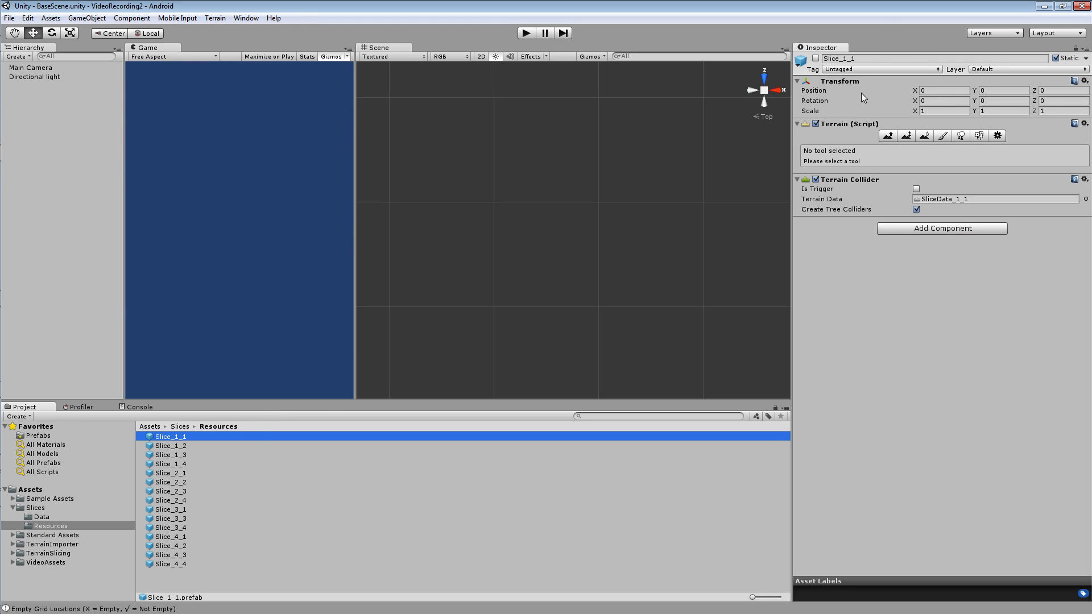
click(928, 90)
key(shift+Tab)
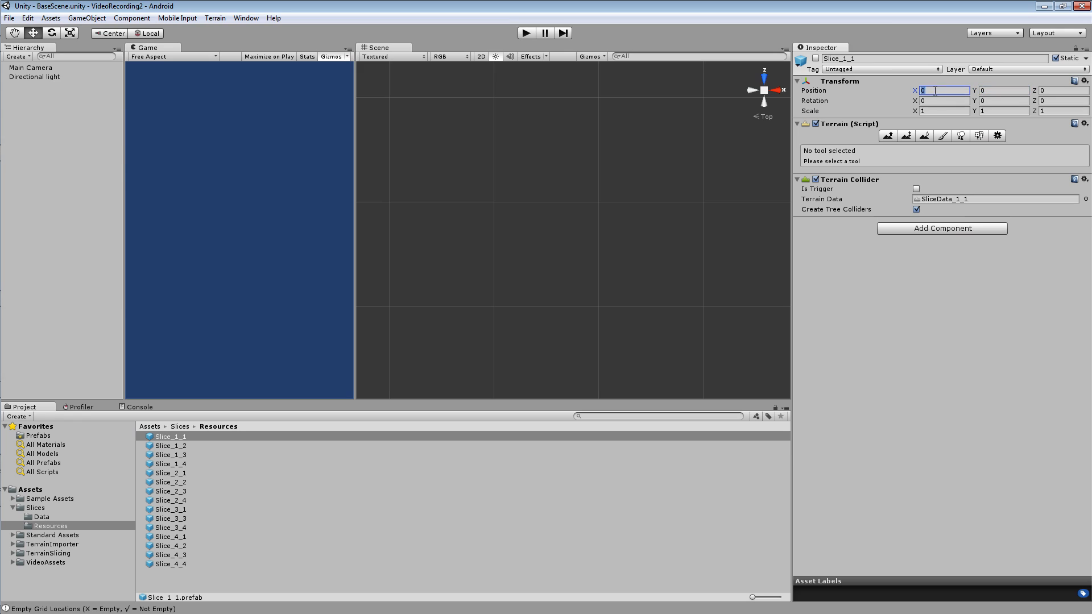
key(Tab)
key(Tab)
key(shift+Tab)
key(shift+Tab)
click(177, 437)
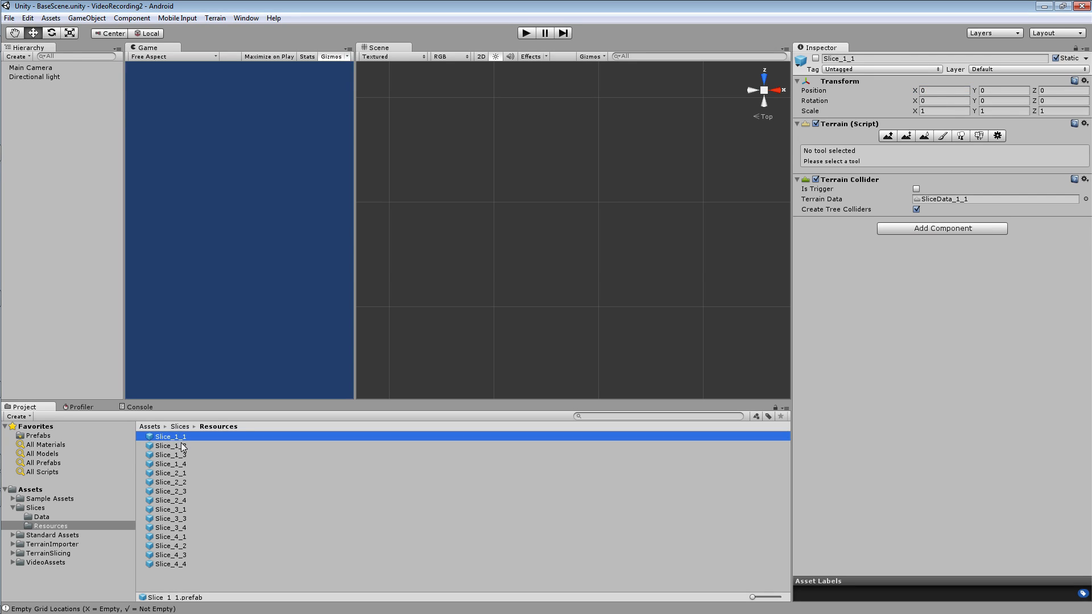
key(Return)
Compare the X positions of the first-row slice prefabs from Slice_1_1 to Slice_1_4.
key(Down)
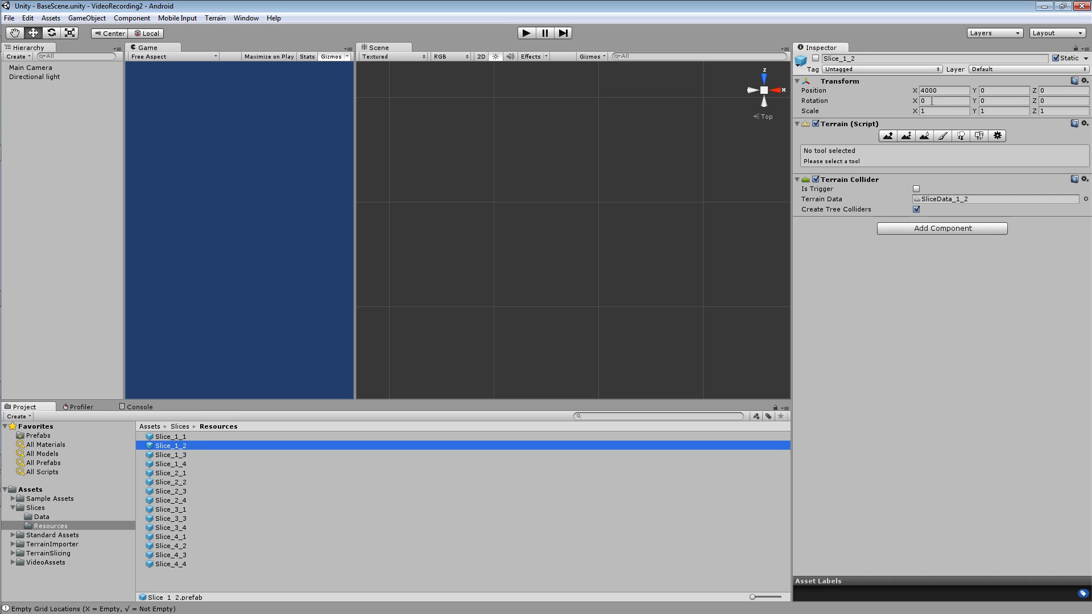
key(Down)
Step through the slice prefabs down to Slice_4_3 and compare their Z positions from row to row.
key(Down)
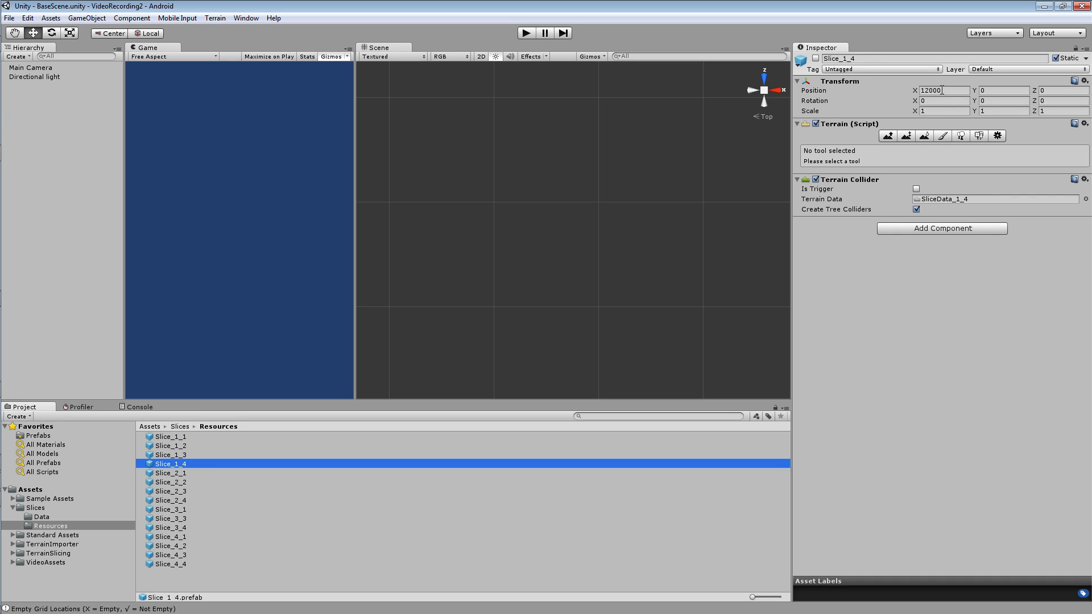
key(Up)
key(Up)
key(Up)
key(Down)
key(Down)
key(Down)
key(Down)
key(Down)
key(Down)
key(Down)
key(Down)
key(Down)
click(1059, 90)
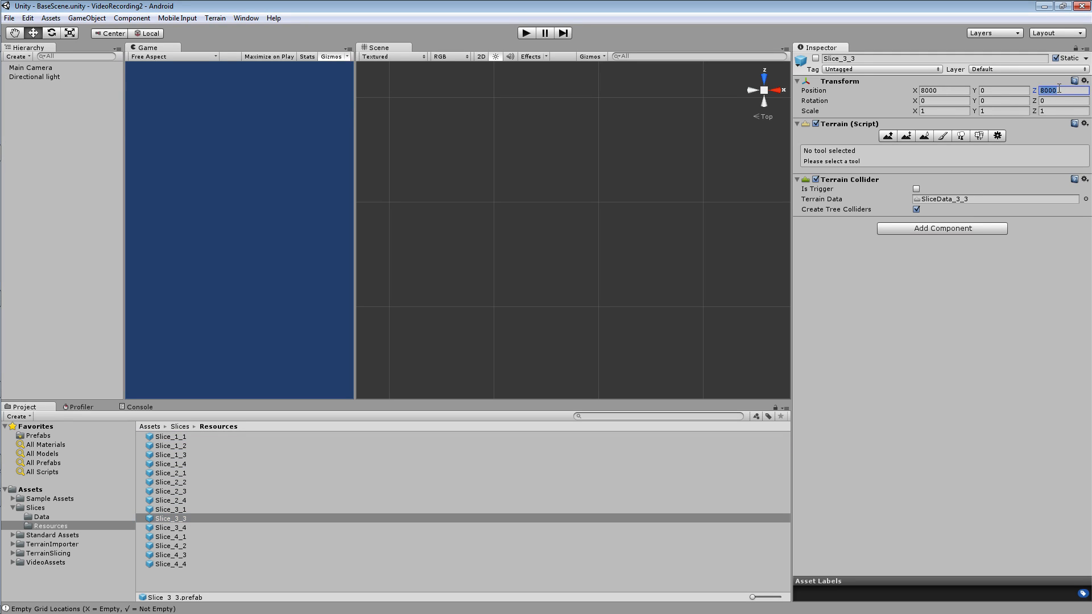
click(190, 526)
key(Down)
key(Down)
key(Down)
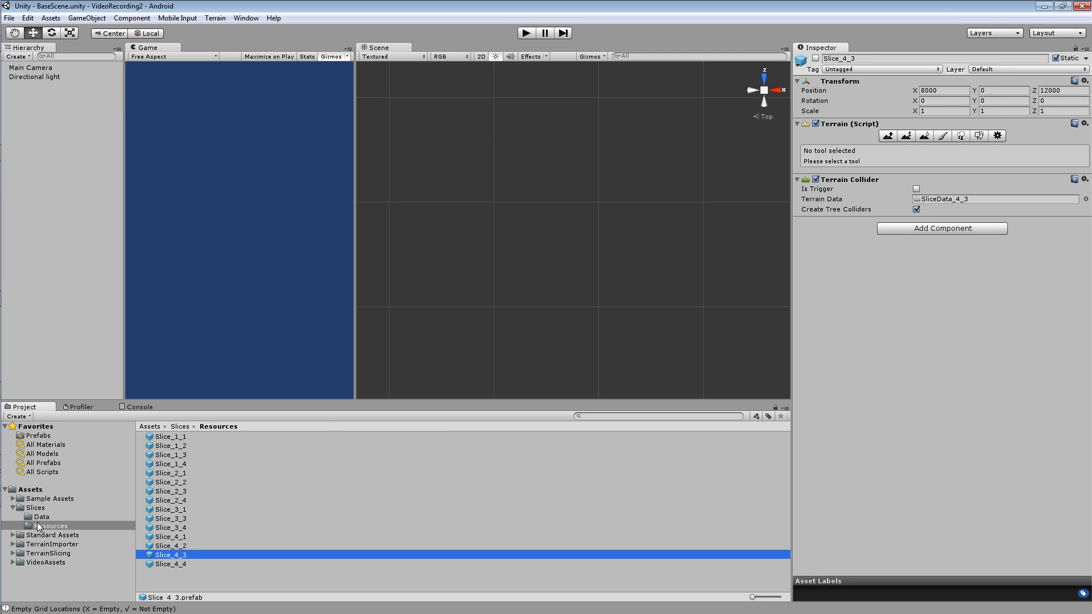
Return to the VideoGrid asset in the Slices folder and choose Two Dimensional using XZ Axes as its world type.
click(35, 508)
click(159, 456)
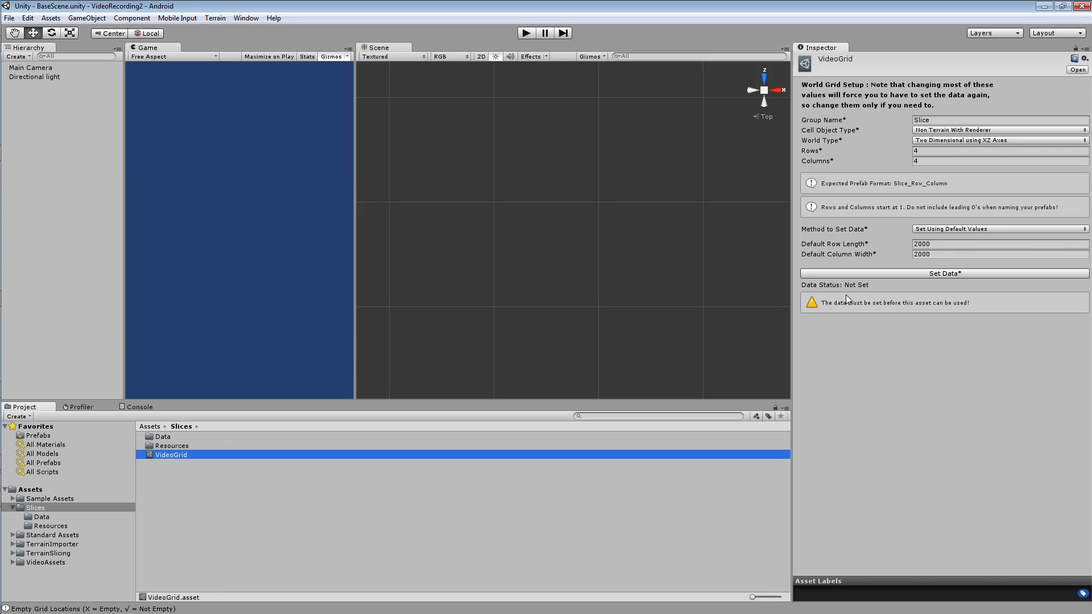
click(960, 140)
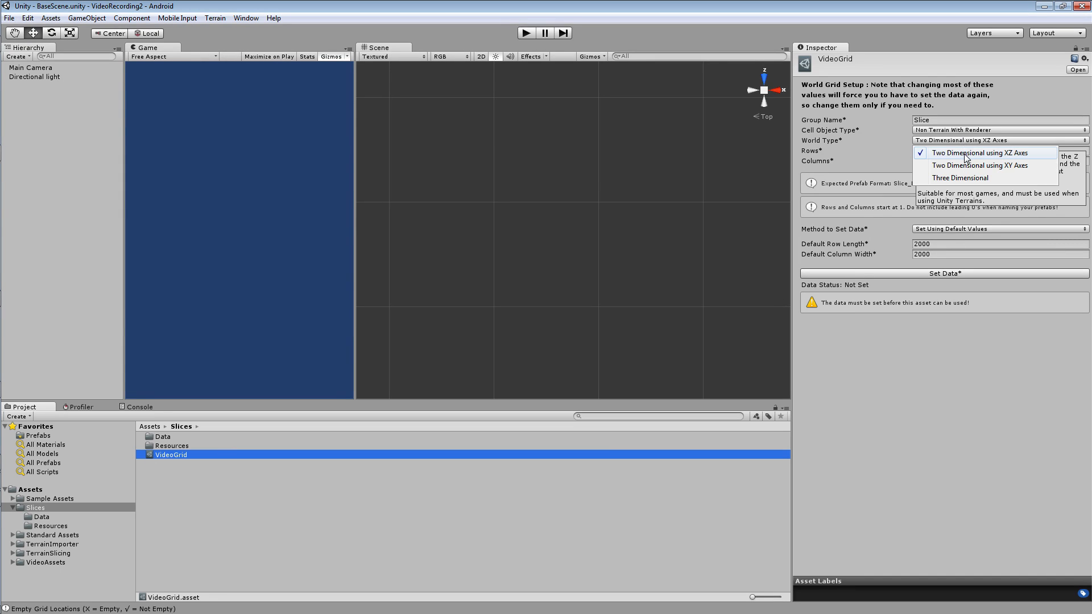
click(964, 154)
Review the VideoGrid asset's world type and cell object type choices, and inspect the components of the Slice_1_4 prefab.
click(972, 140)
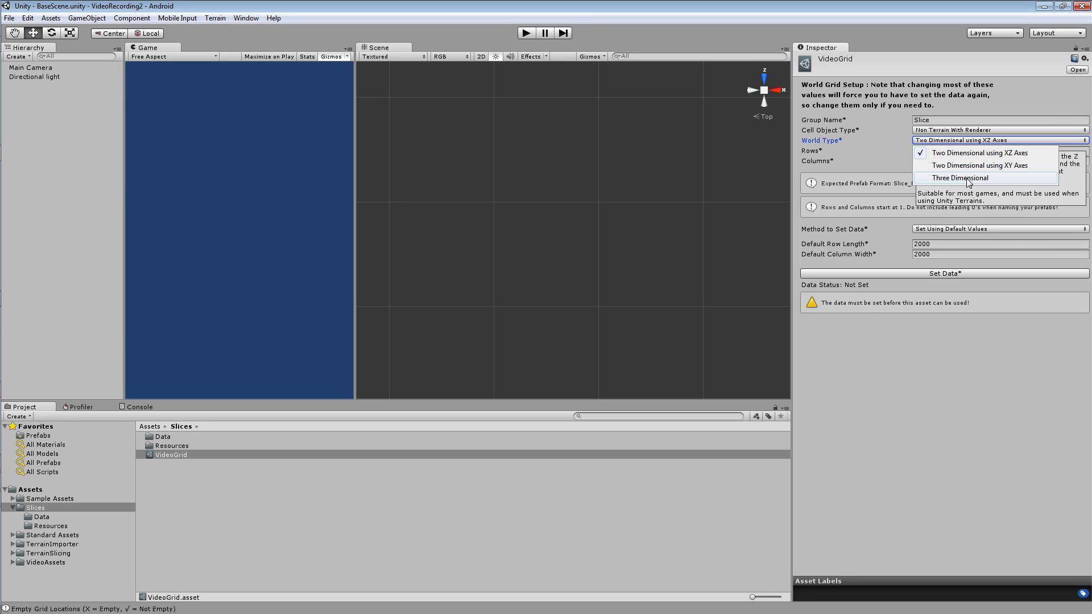
click(969, 131)
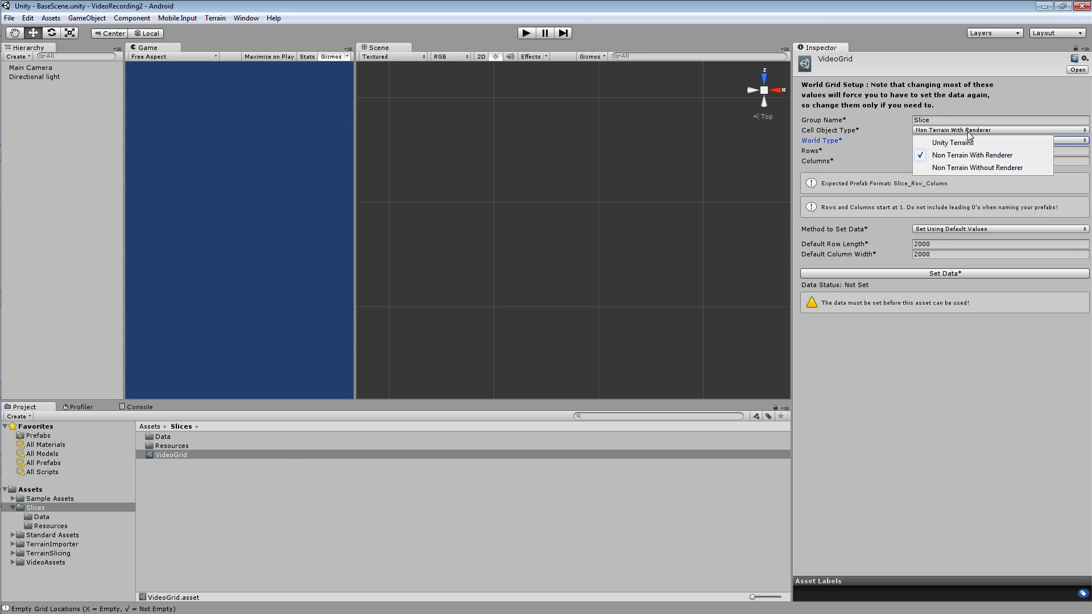
click(51, 525)
click(169, 464)
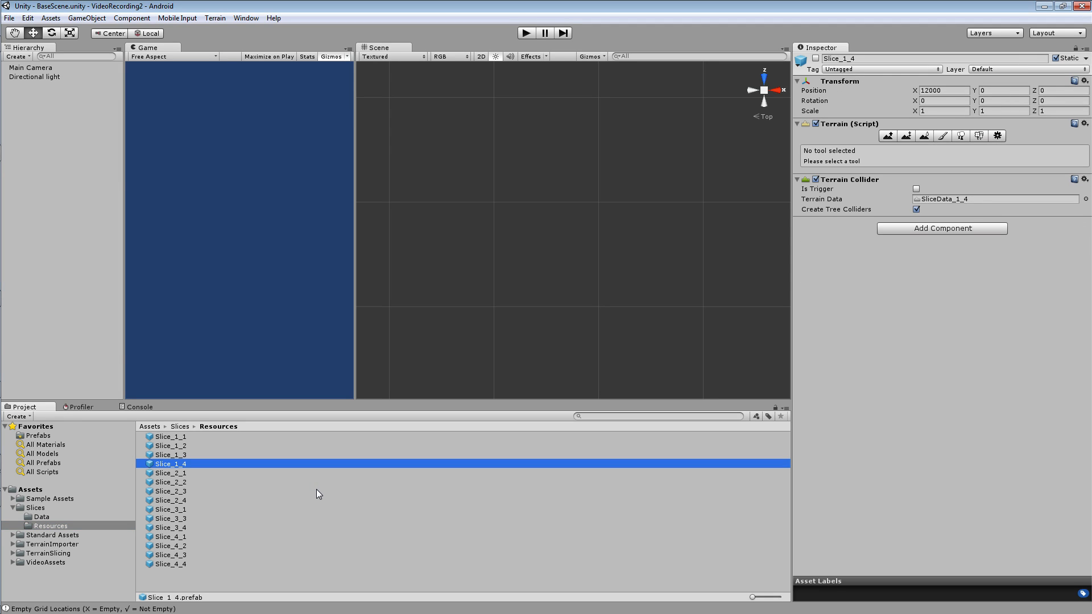
Set the VideoGrid asset's cell object type to Unity Terrains and keep Two Dimensional using XZ Axes as its world type.
click(35, 507)
click(154, 456)
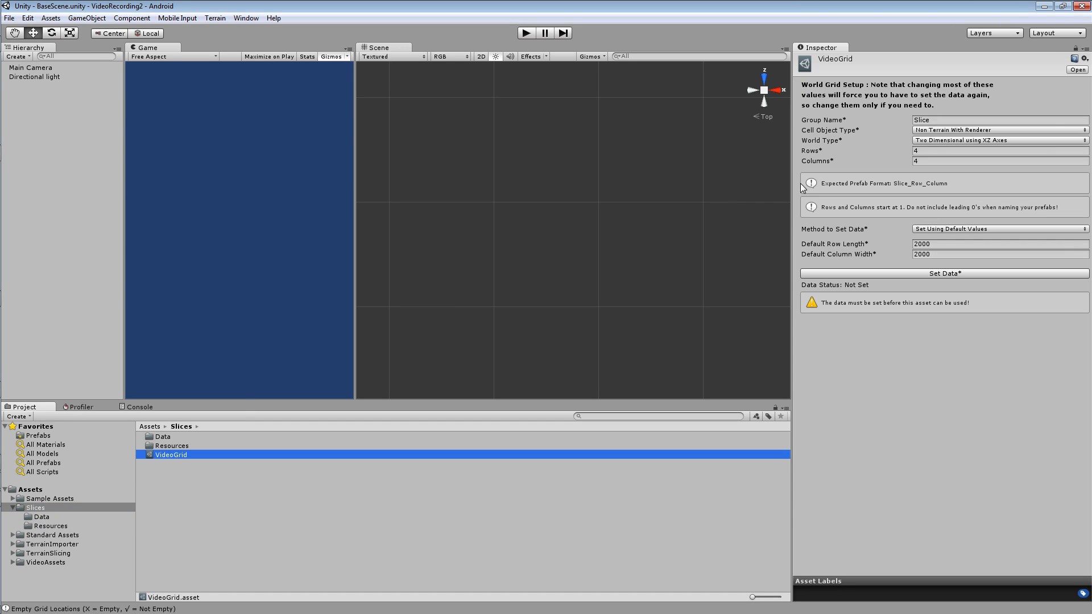
click(931, 130)
click(940, 144)
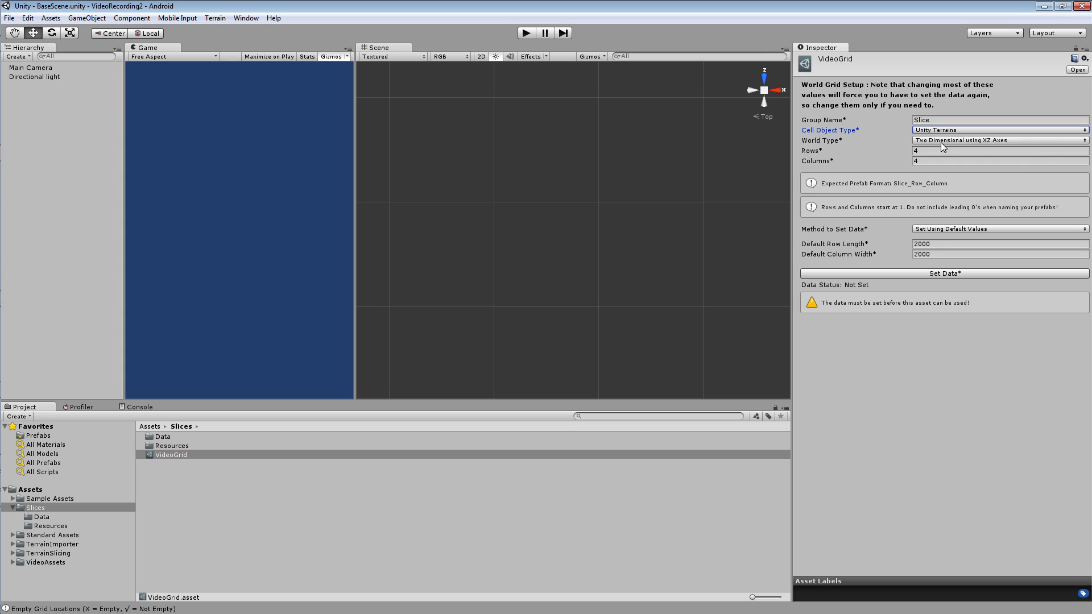
click(941, 142)
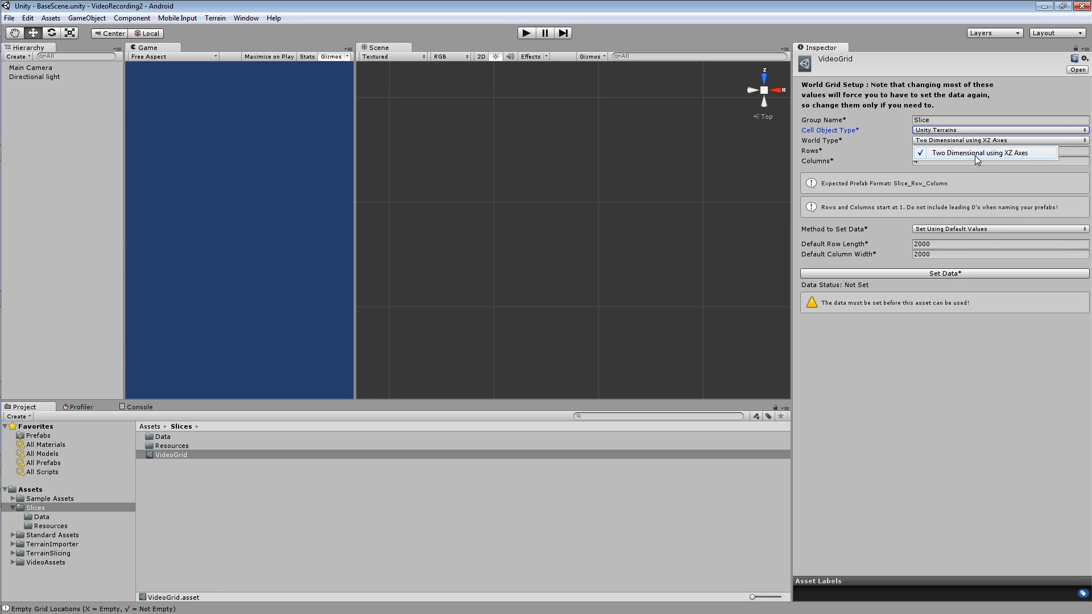
click(991, 157)
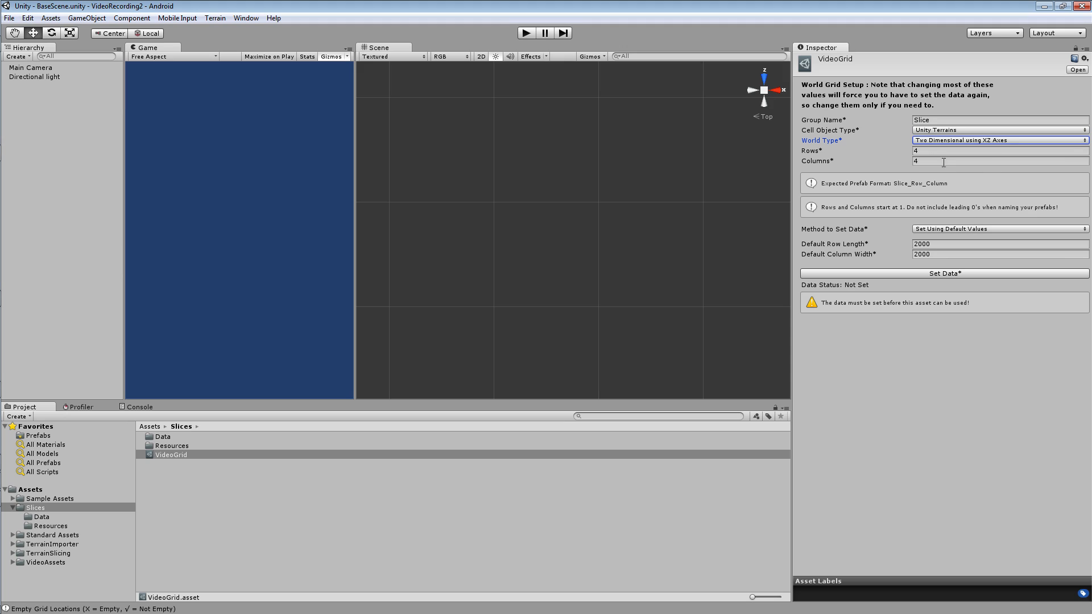
Check the VideoGrid row and column settings against the numbers in the slice prefab names in the Slices Resources folder.
click(930, 151)
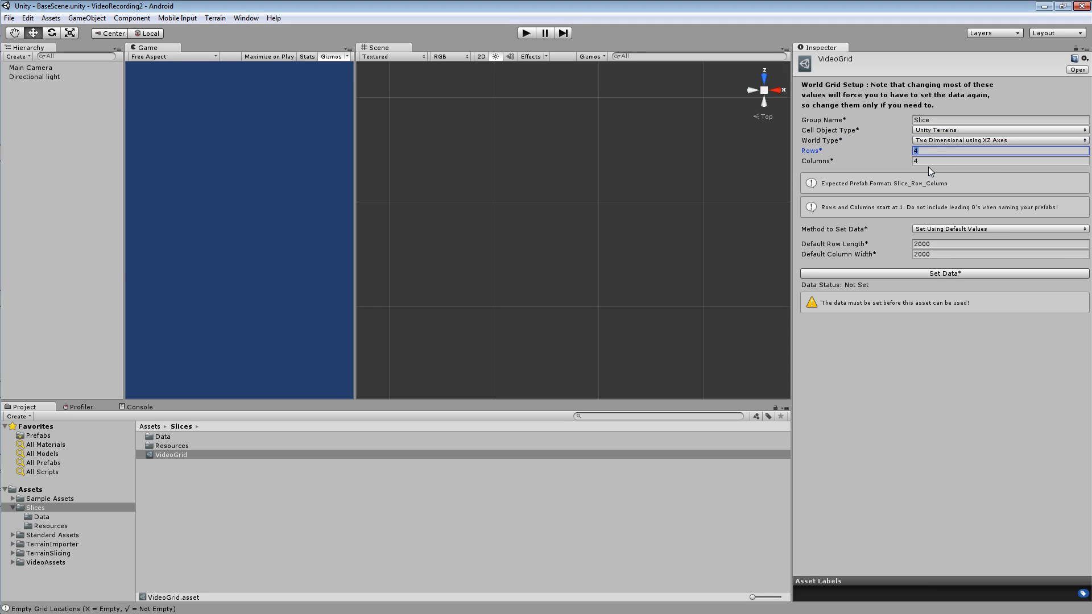
click(68, 525)
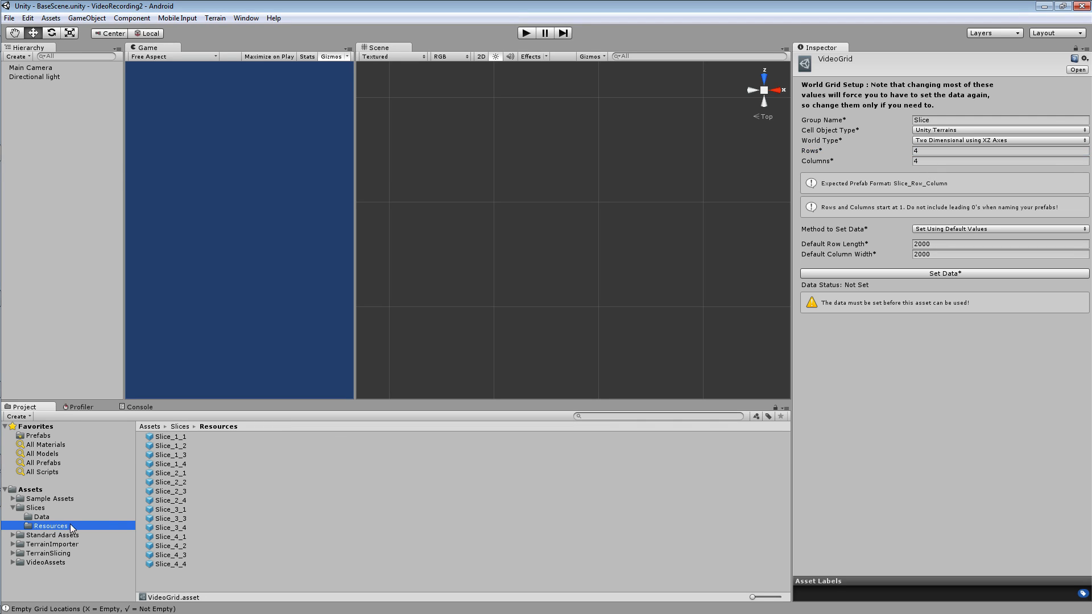
click(182, 438)
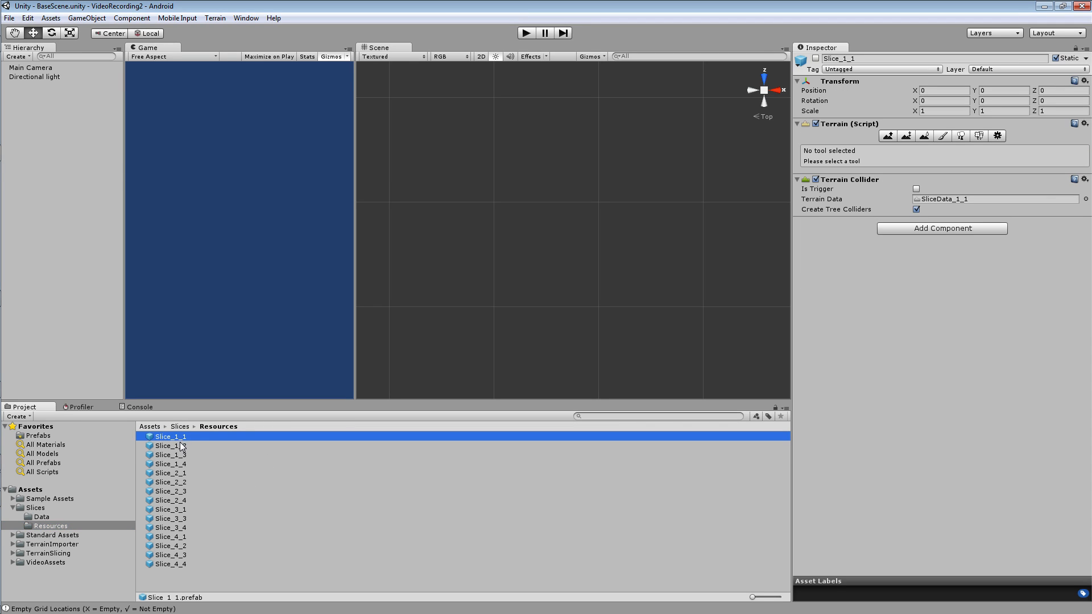
click(179, 438)
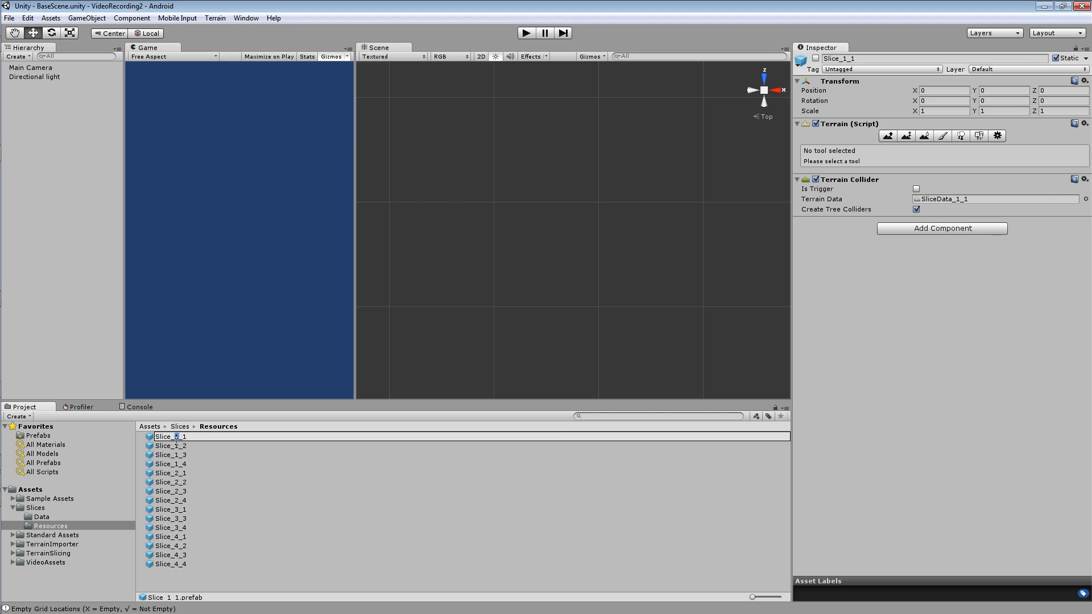
click(172, 547)
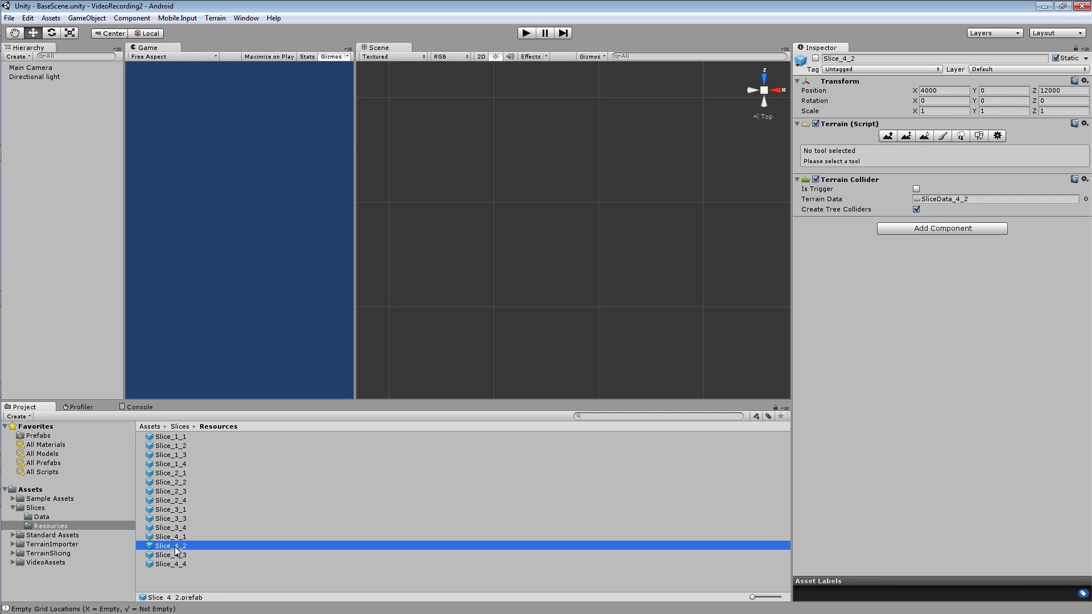
click(176, 546)
click(192, 527)
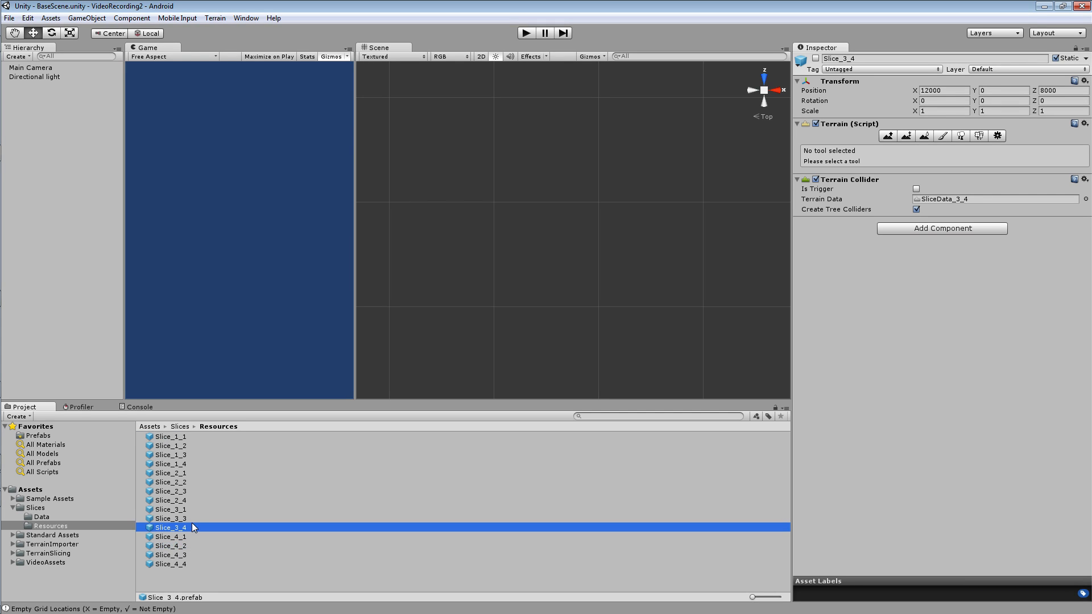
click(186, 465)
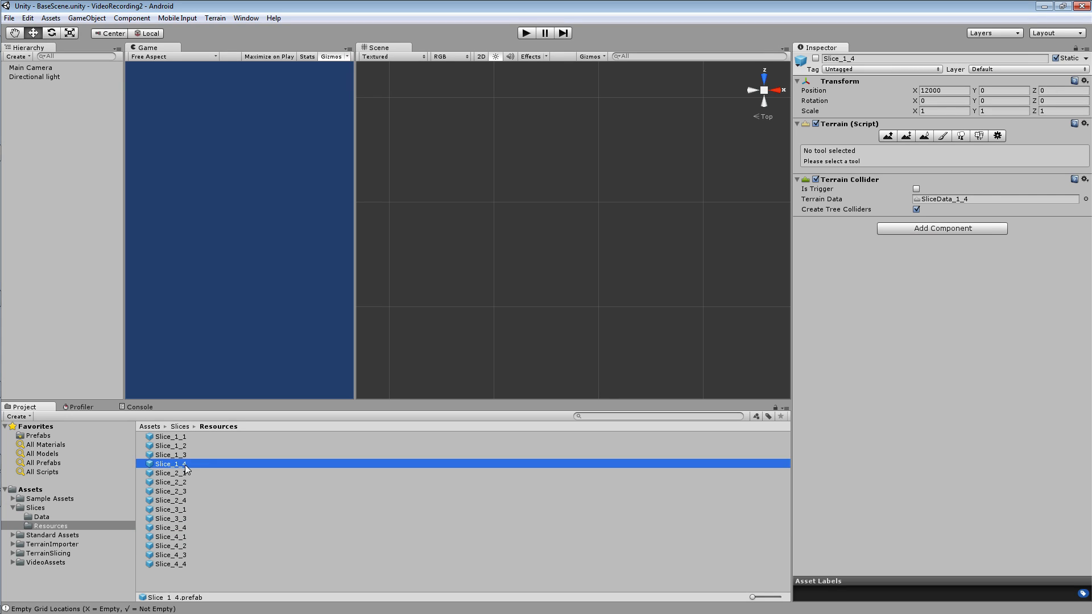
click(184, 466)
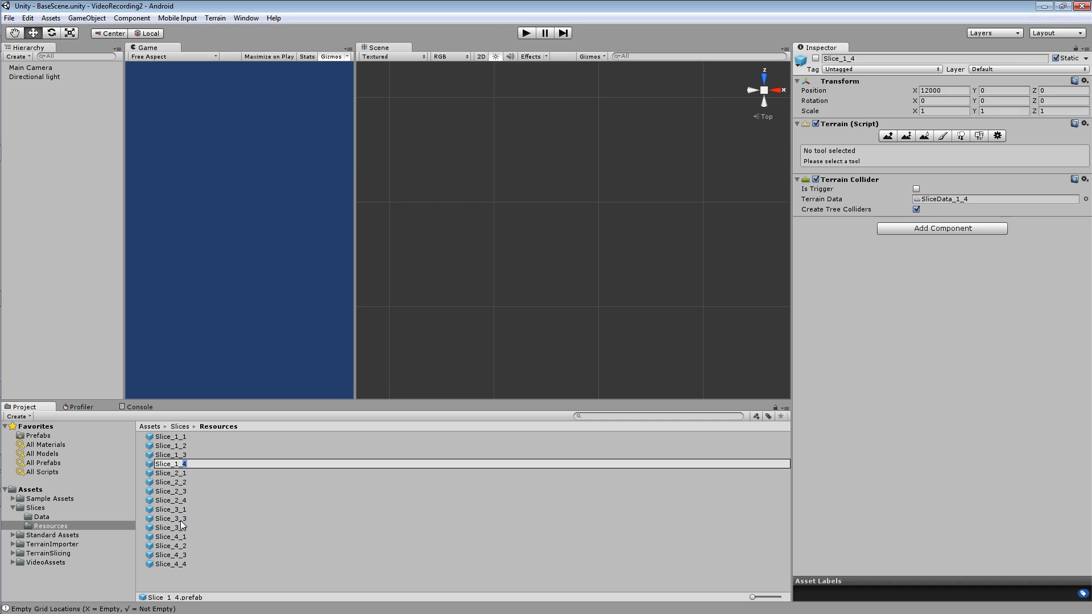
key(Escape)
click(187, 501)
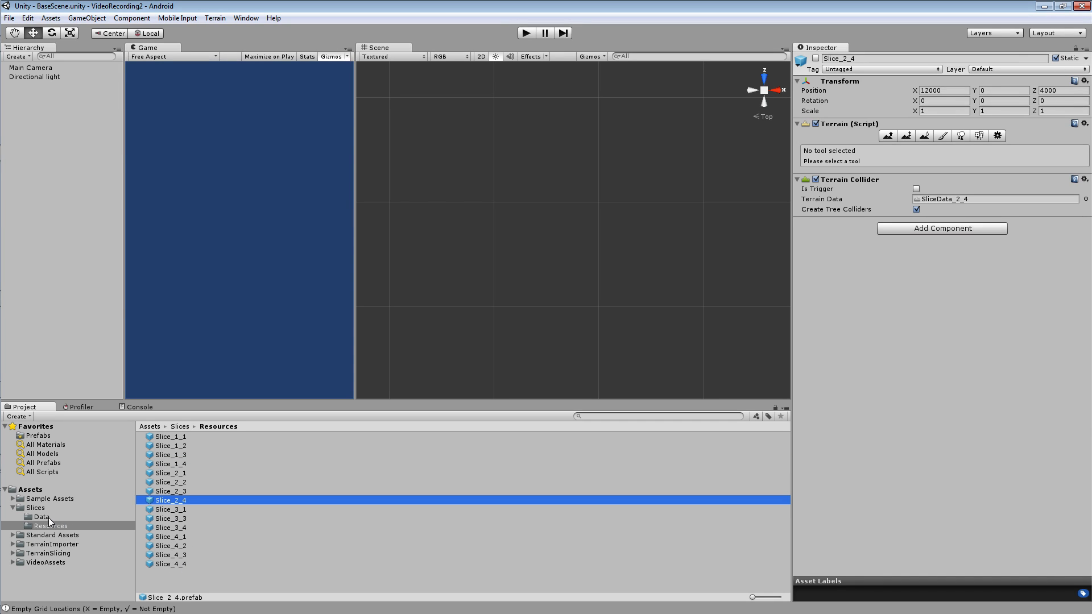
Return to the VideoGrid asset in the Slices folder and choose Set Using Default Values as the method to set data.
click(35, 508)
click(169, 455)
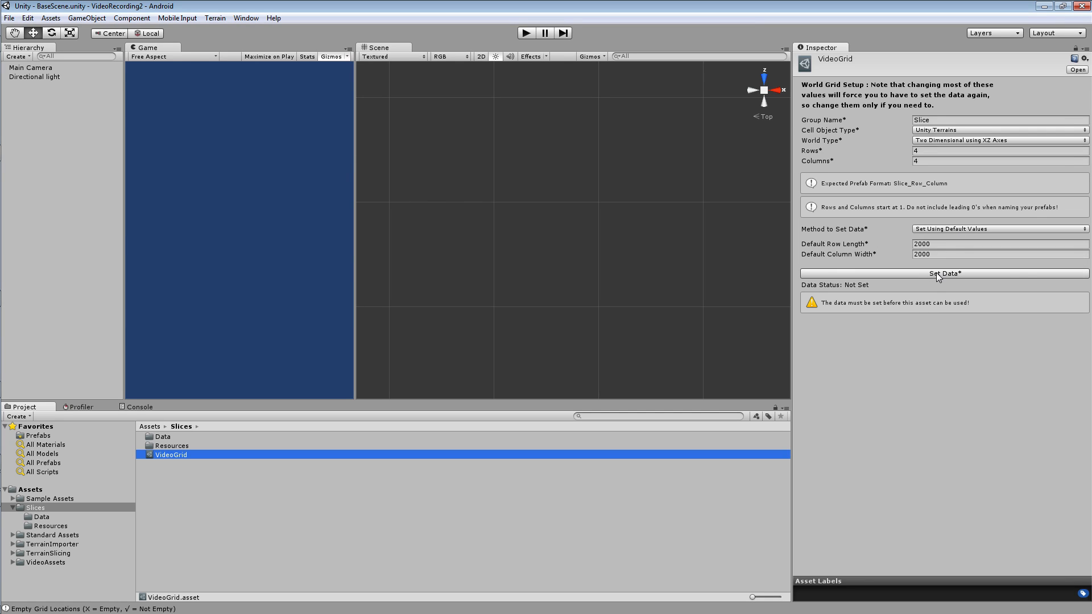
click(952, 229)
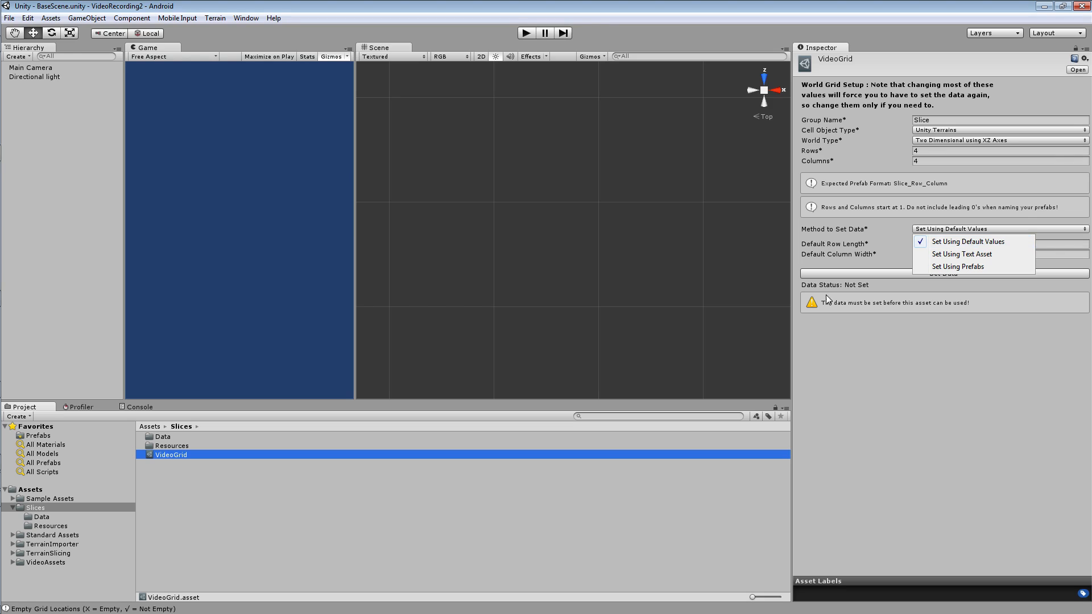
click(952, 246)
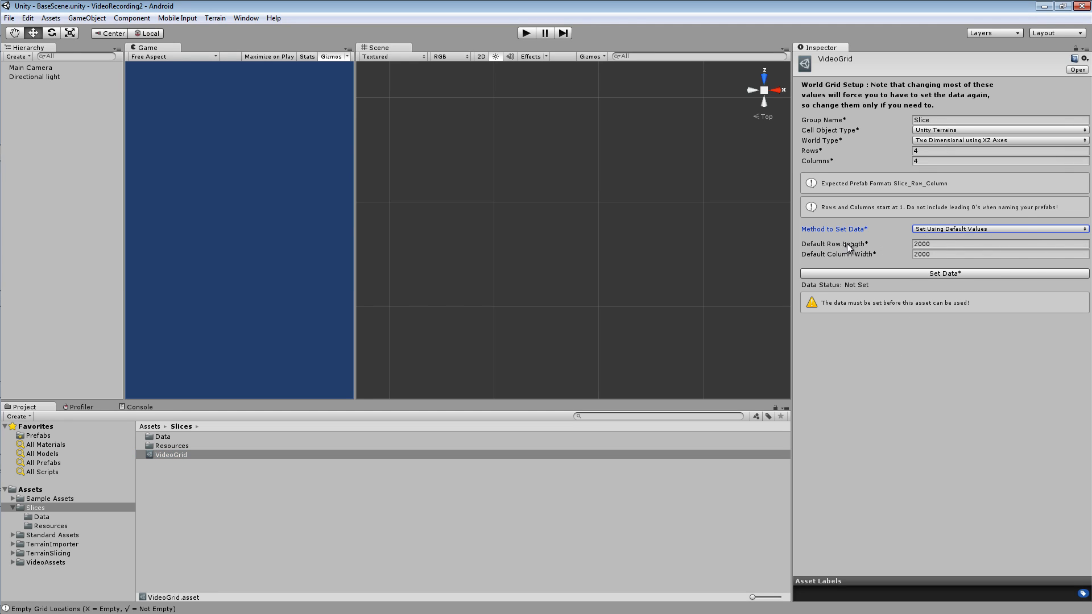
Set the default row length to 4000 and the default column width to 2000.
mouse_move(850, 243)
click(937, 243)
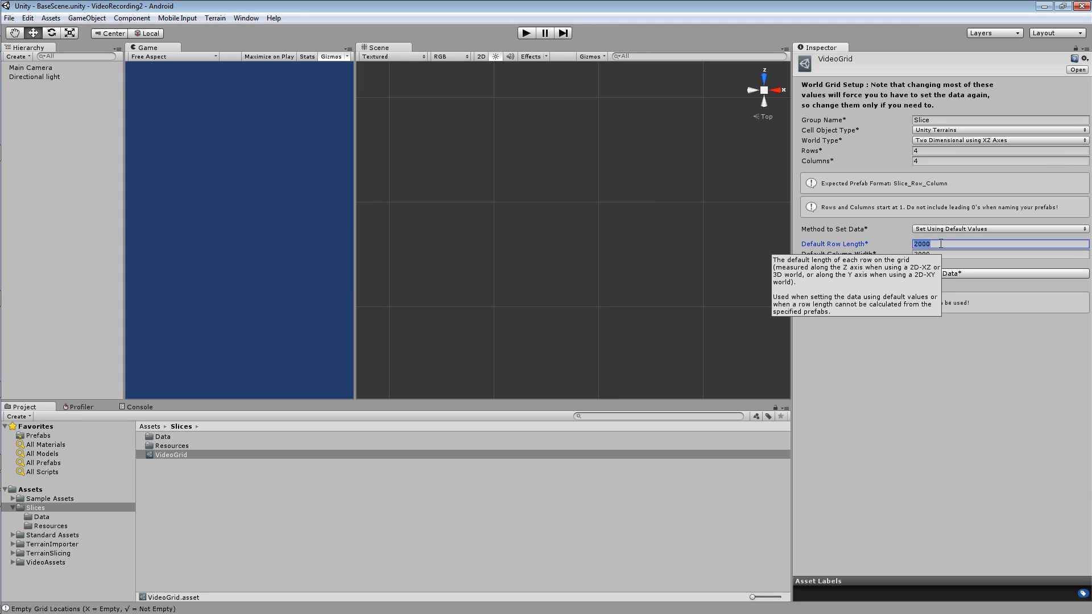
text(4000)
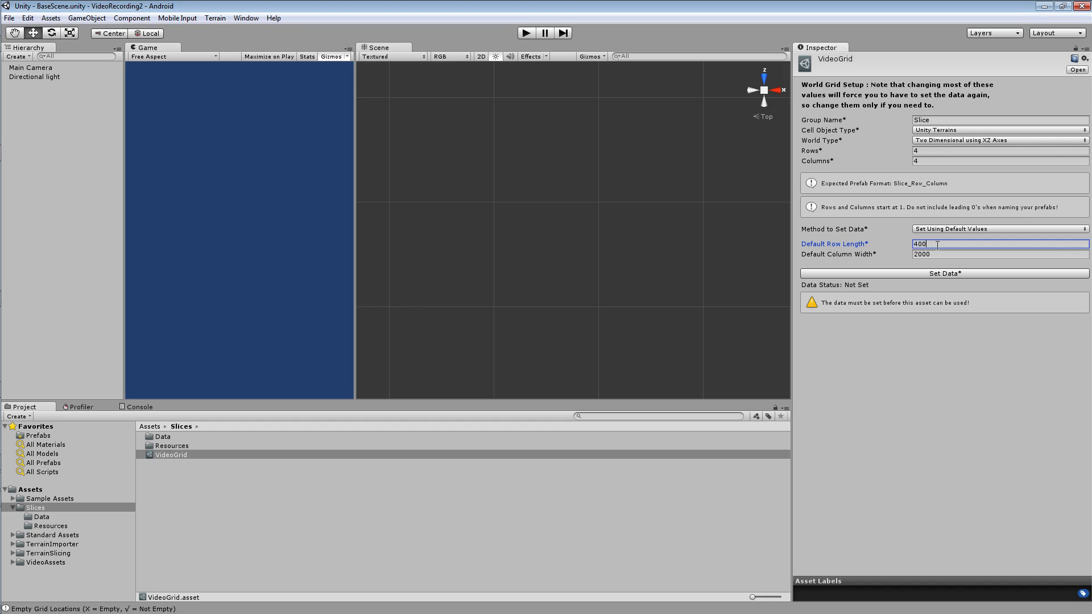
key(Tab)
text(50)
key(BackSpace)
key(BackSpace)
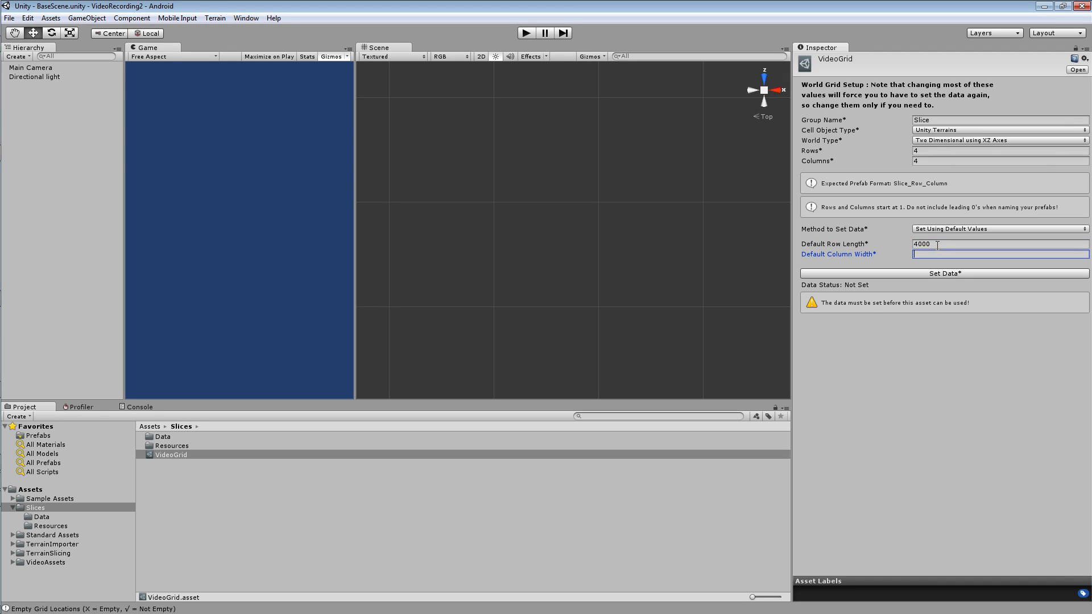
text(2000)
double_click(916, 253)
key(shift+Tab)
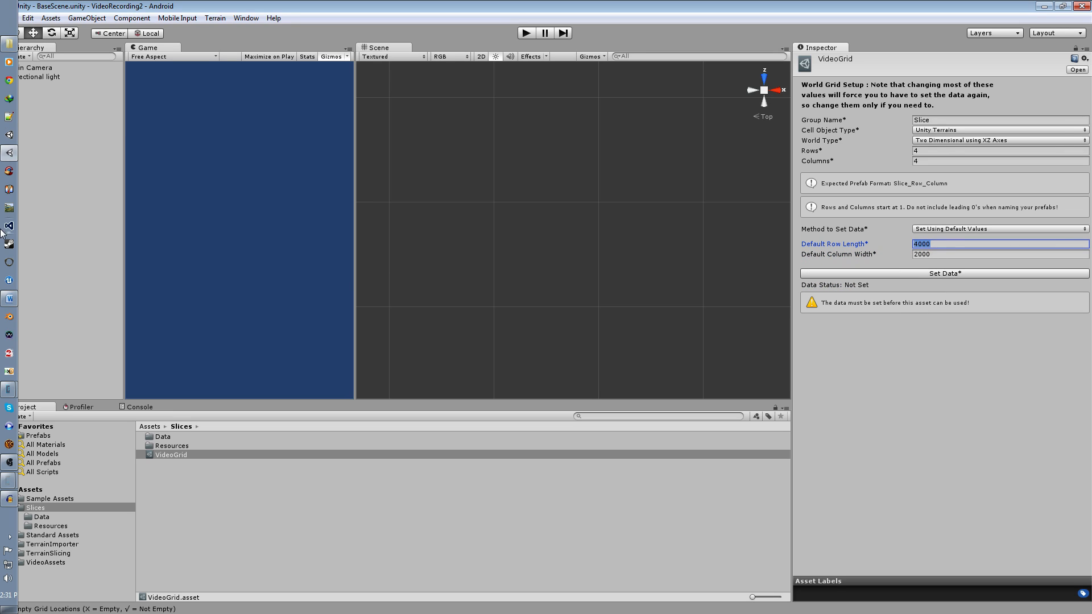
Switch to Grid.psd in Photoshop, paint a dab beside the grid's first row, and undo it together with the previous dab.
click(8, 389)
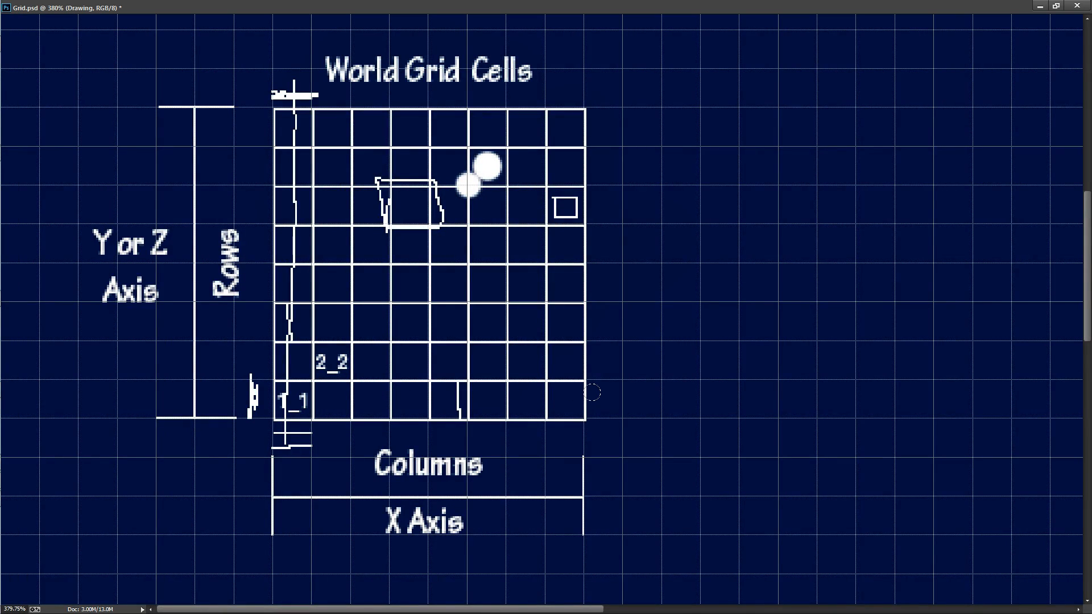
click(599, 395)
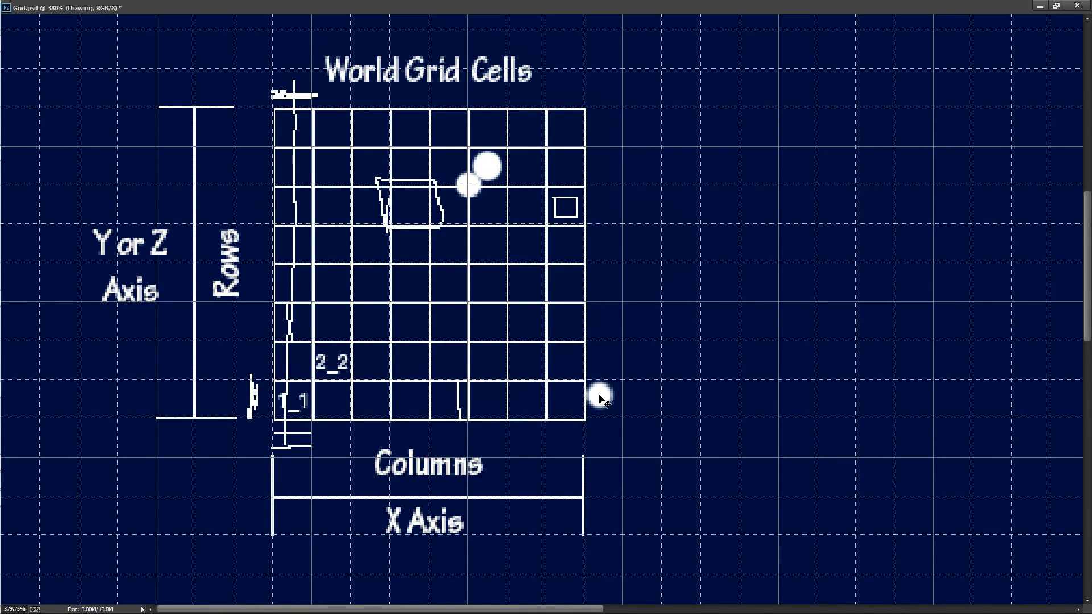
key(ctrl+z)
key(ctrl+alt+z)
key(ctrl+alt+z)
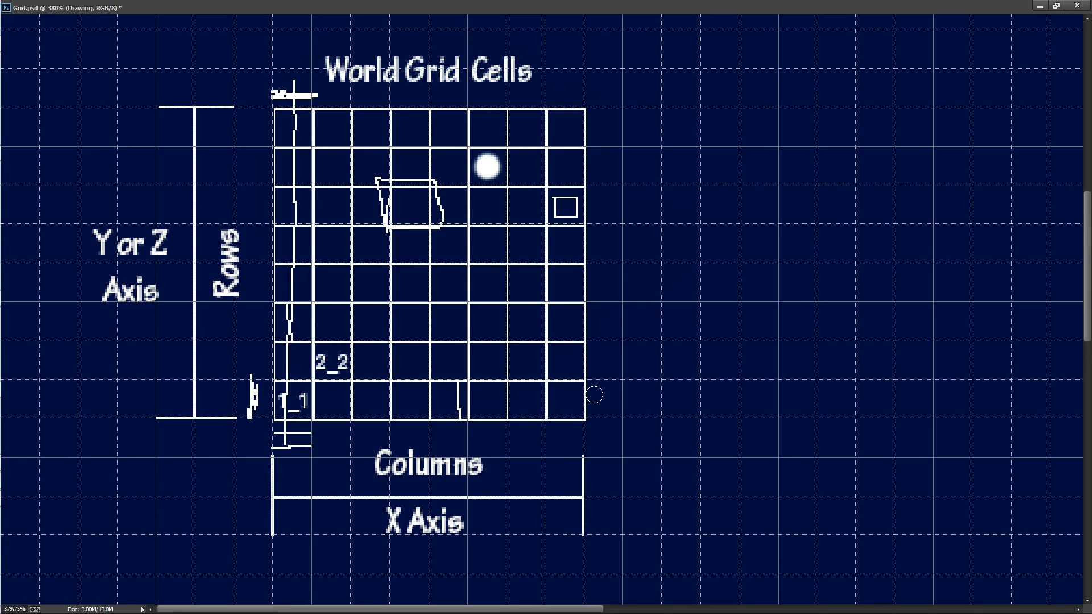
Brush along the bottom row and down the first column of the grid diagram, and write a 1 above that column.
click(595, 396)
drag(595, 396, 272, 396)
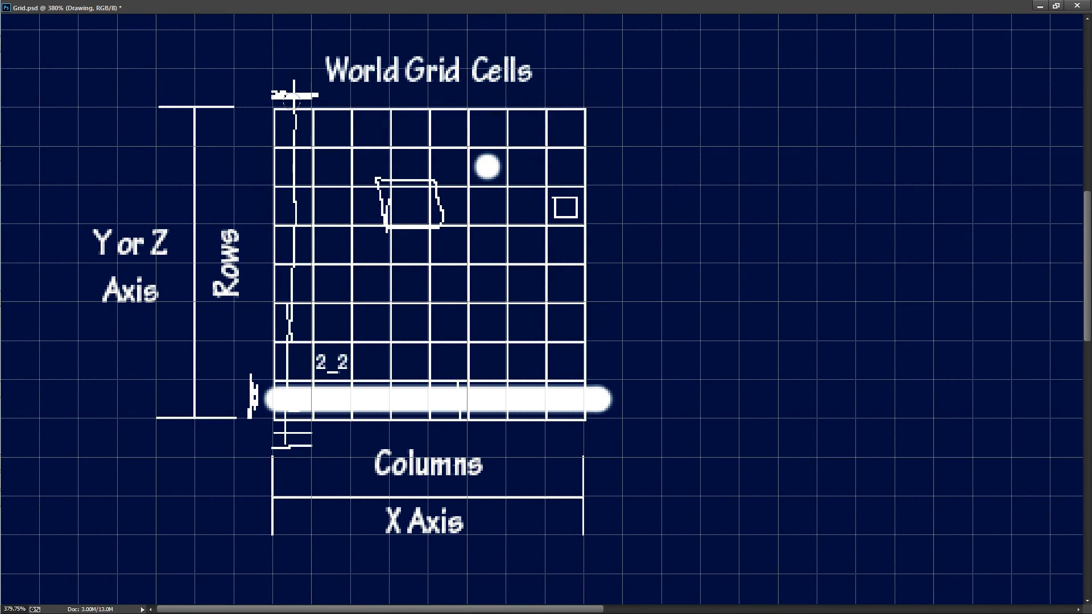
click(289, 81)
drag(288, 81, 290, 391)
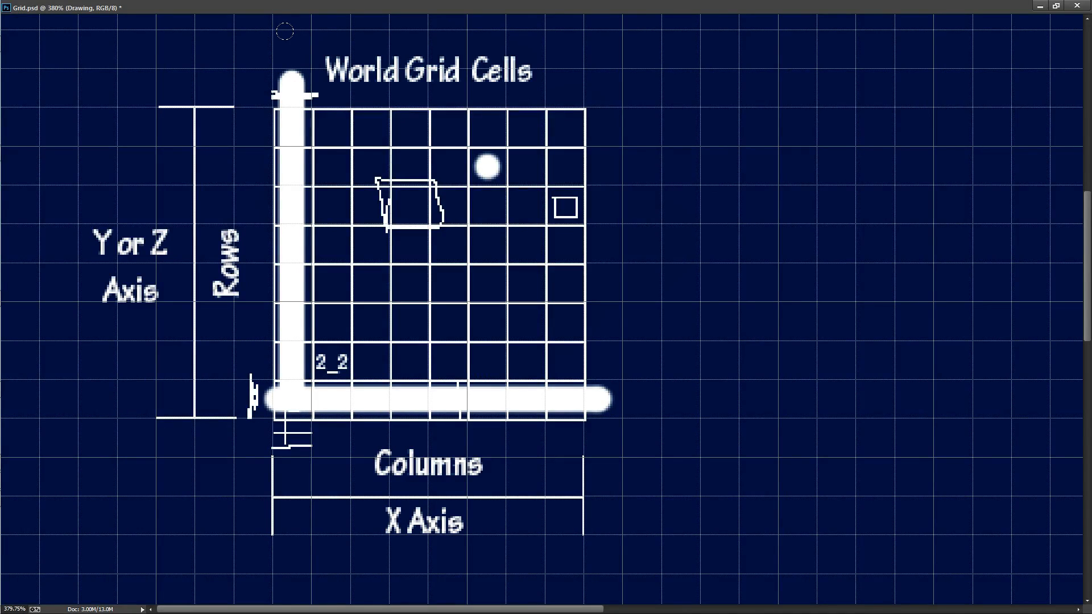
drag(291, 28, 293, 47)
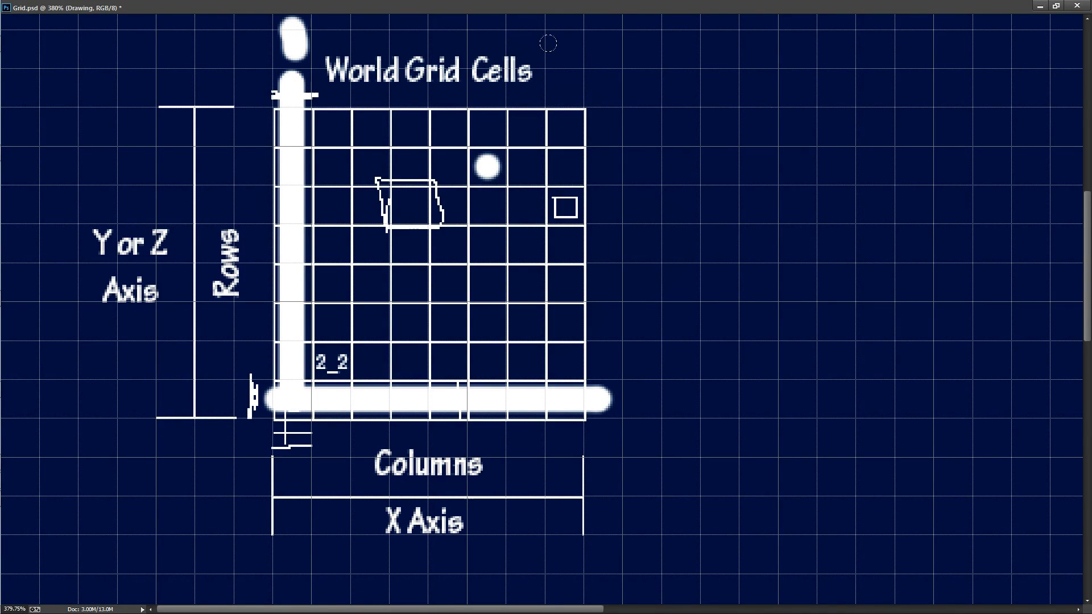
Write an 8 above the last column of the grid diagram and brush down that column to the bottom row.
mouse_move(566, 37)
mouse_down()
mouse_move(569, 45)
mouse_move(572, 36)
mouse_up()
mouse_move(572, 80)
mouse_down()
mouse_move(568, 134)
mouse_move(570, 100)
mouse_up()
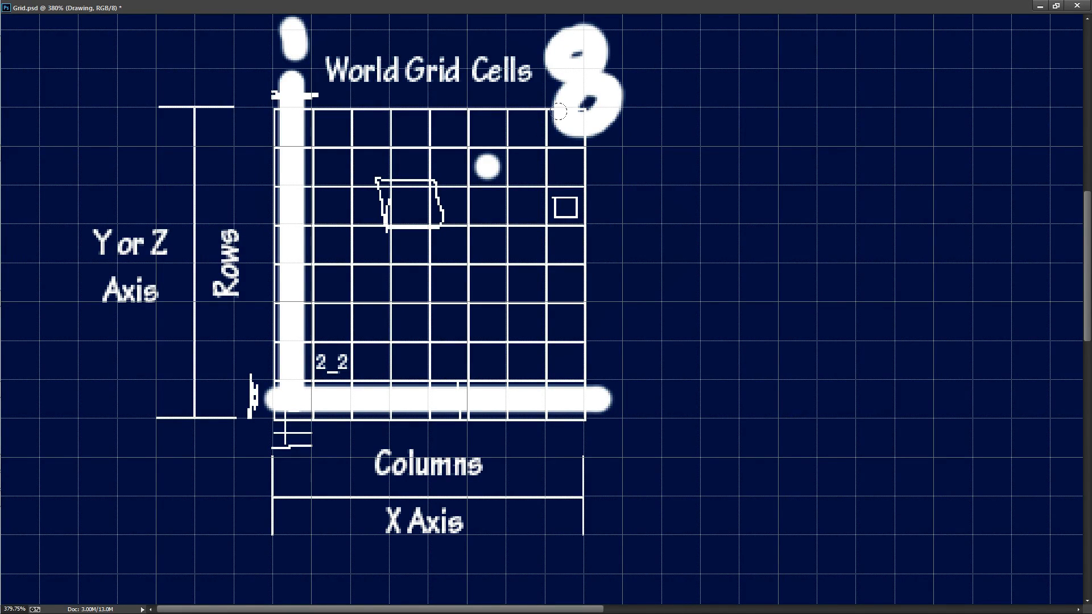
mouse_move(562, 137)
mouse_down()
mouse_move(563, 355)
mouse_move(583, 405)
mouse_up()
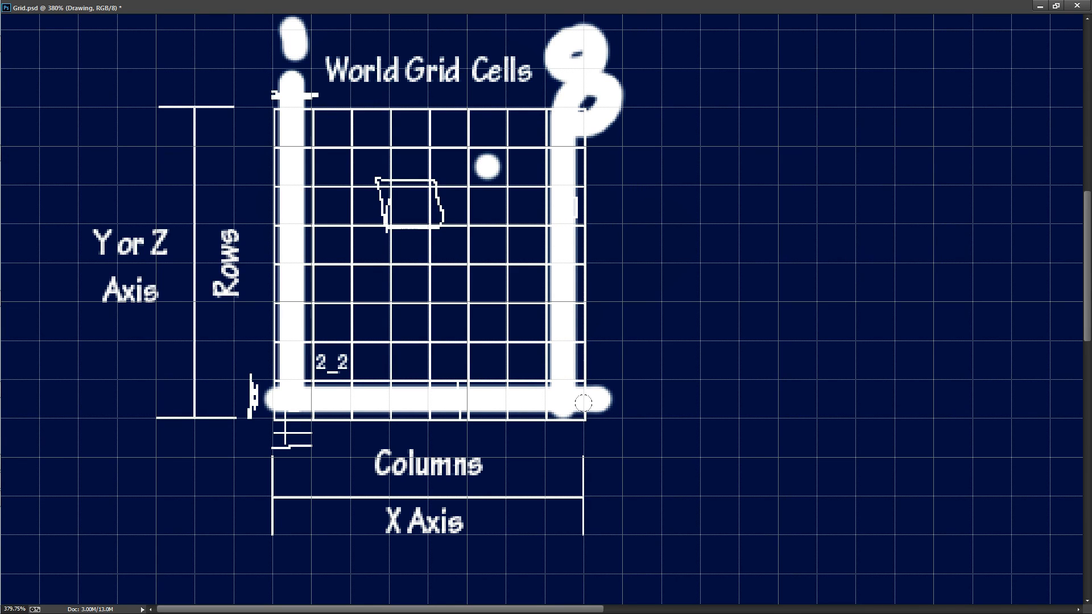
Undo the brush marks over the diagram's rows and columns and return to Unity.
key(ctrl+alt+z)
key(ctrl+alt+z)
key(ctrl+alt+z)
key(ctrl+alt+z)
key(ctrl+alt+z)
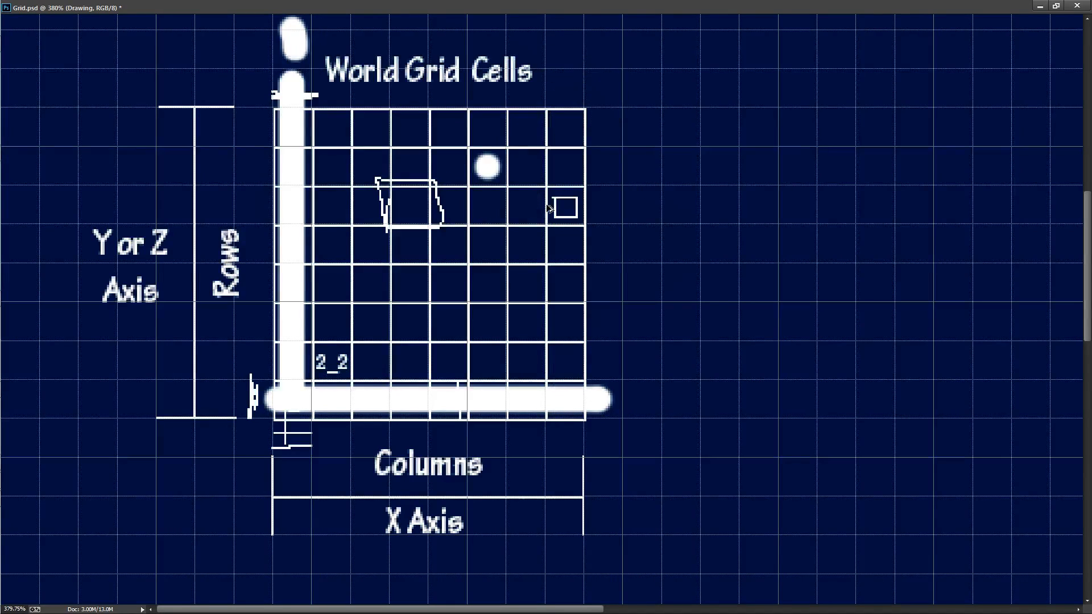
click(1040, 6)
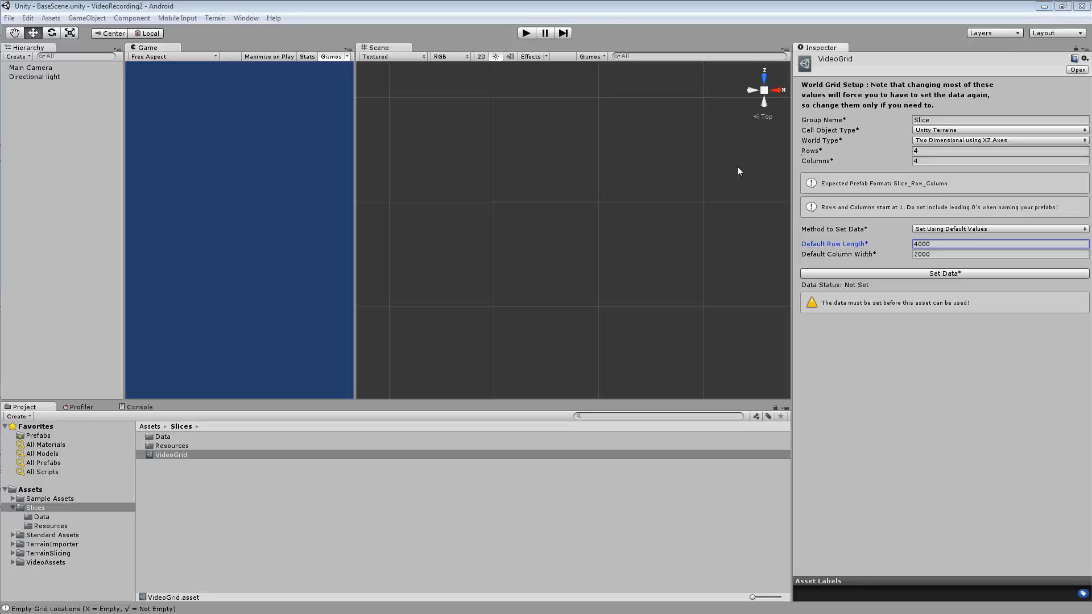
Inspect the Slice_3_3 and Slice_3_1 terrain prefabs in the Slices Resources folder.
click(943, 248)
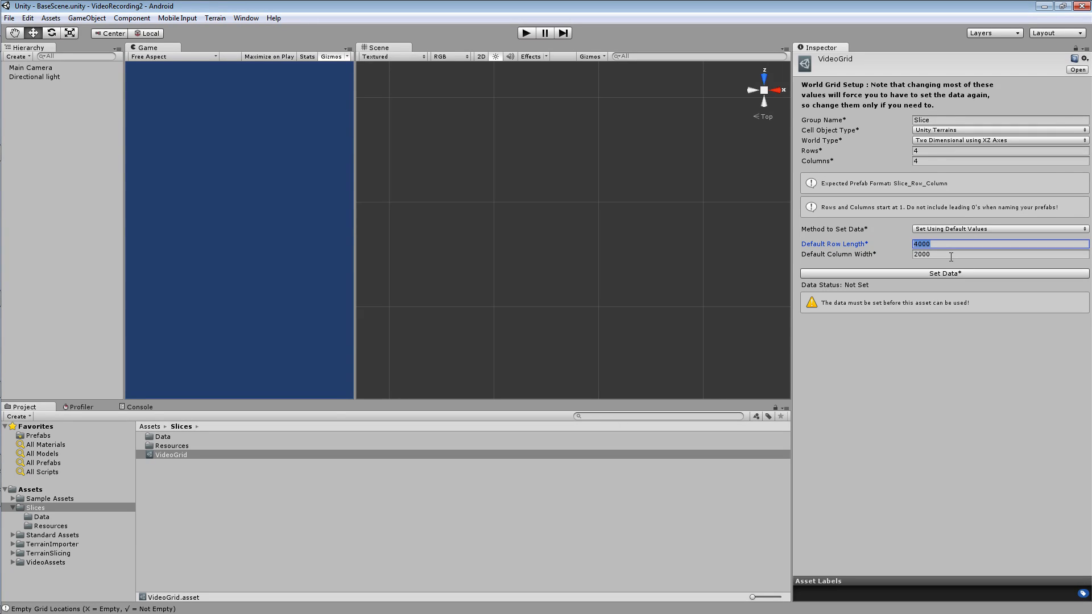
click(59, 528)
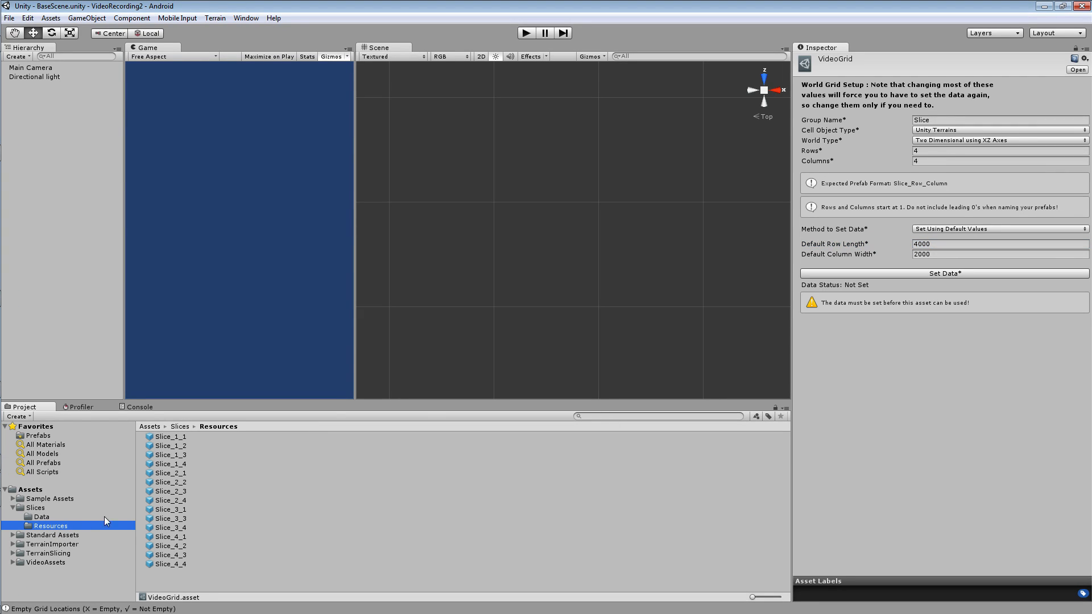
click(181, 517)
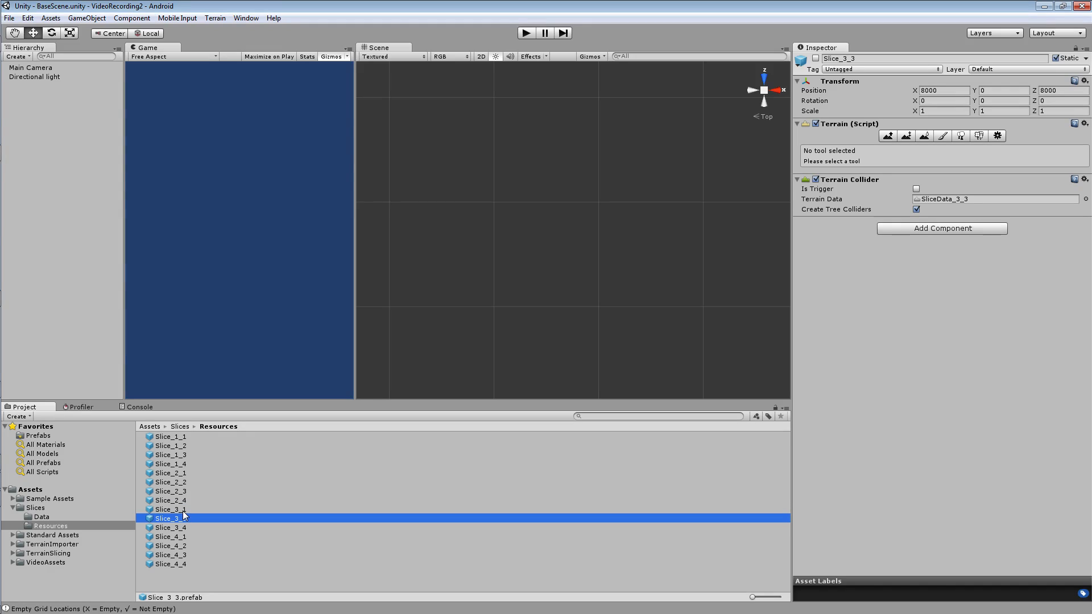
click(186, 516)
click(186, 510)
click(186, 517)
click(187, 509)
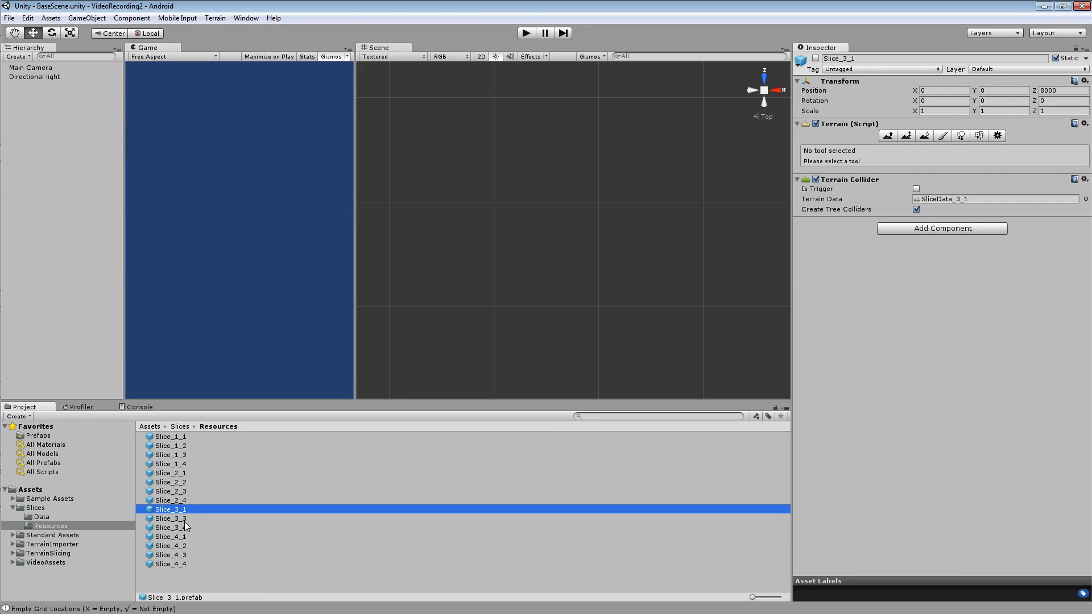
Reopen the VideoGrid asset in the Slices folder and change its Method to Set Data to Set Using Text Asset.
click(36, 509)
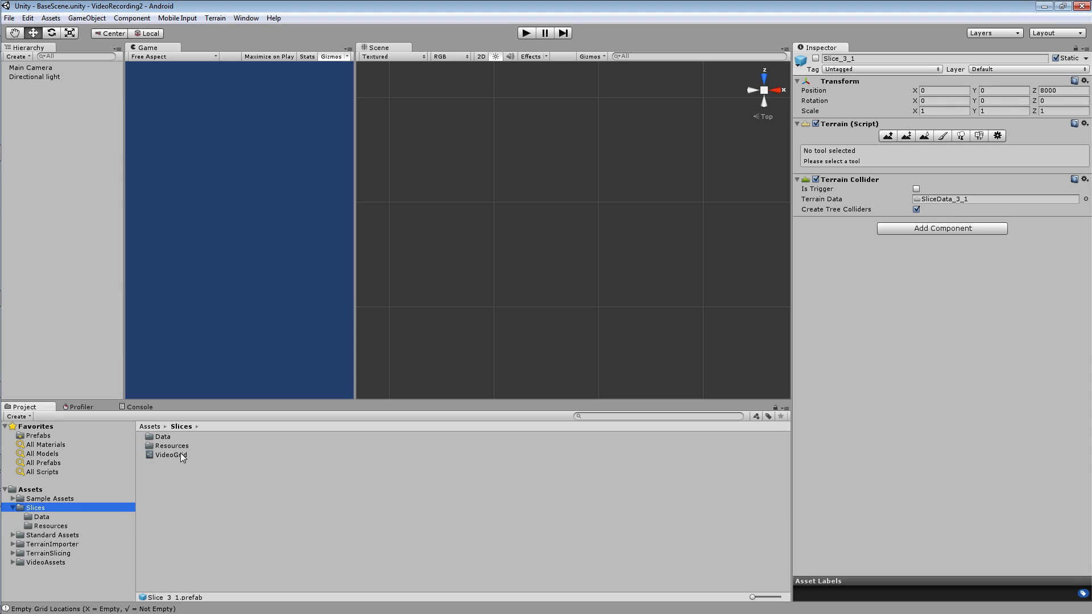
click(168, 456)
click(991, 229)
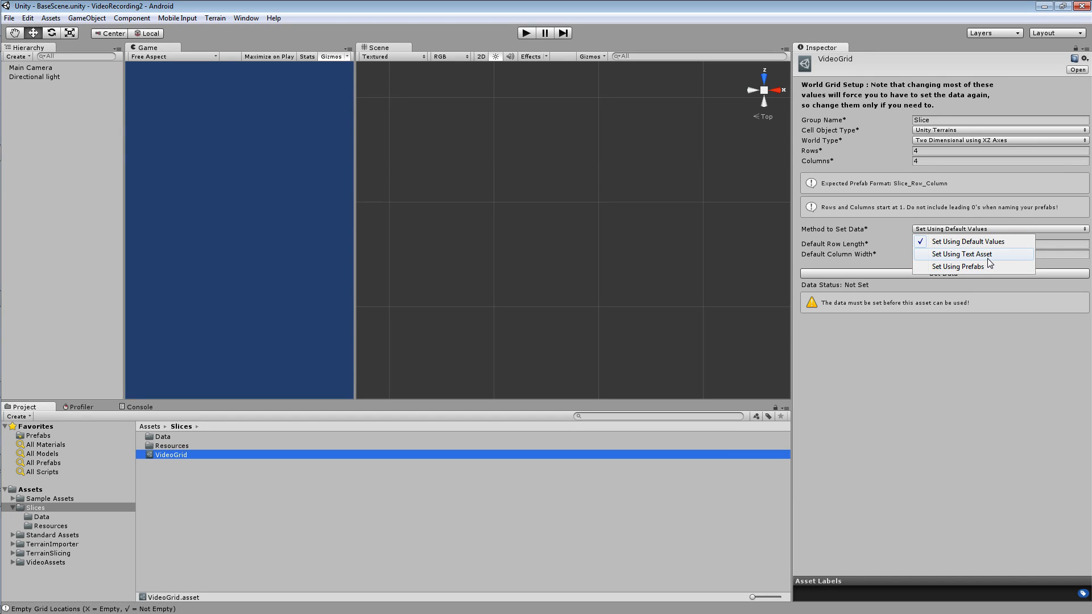
click(987, 258)
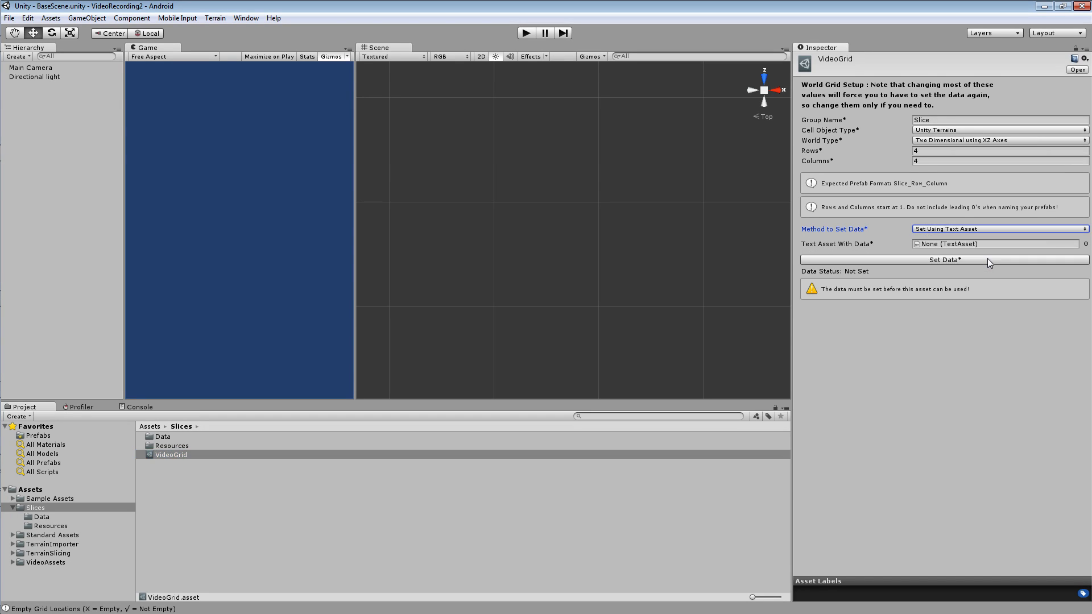
Read the example and example3DWorld text files in TerrainSlicing's DynamicLoadingScripts folder and compare them with the slice prefabs in Resources.
click(13, 553)
scroll(14, 560, down, 3)
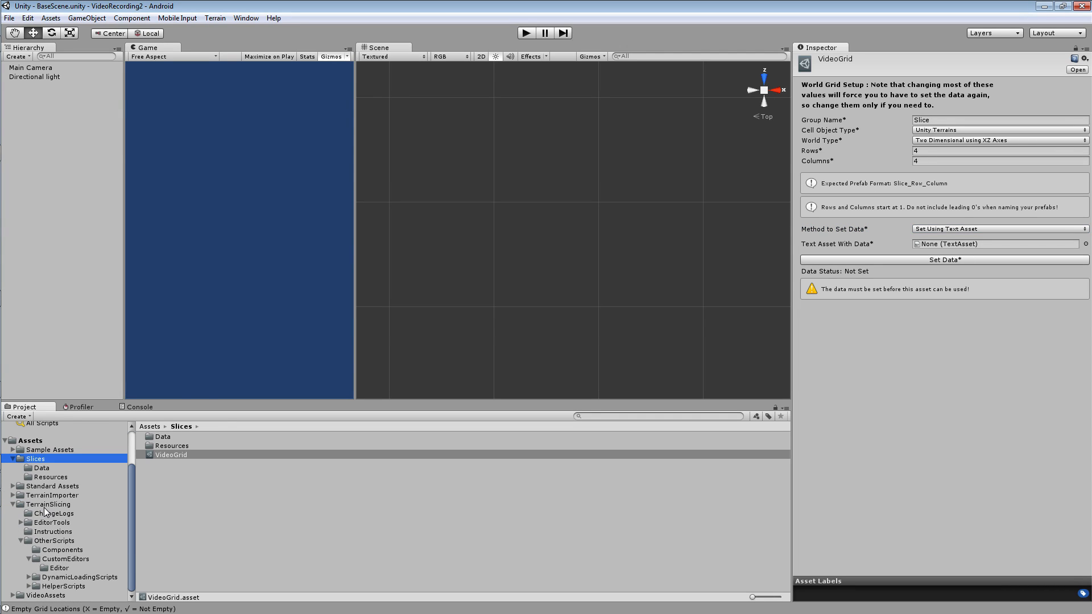
click(48, 505)
click(49, 541)
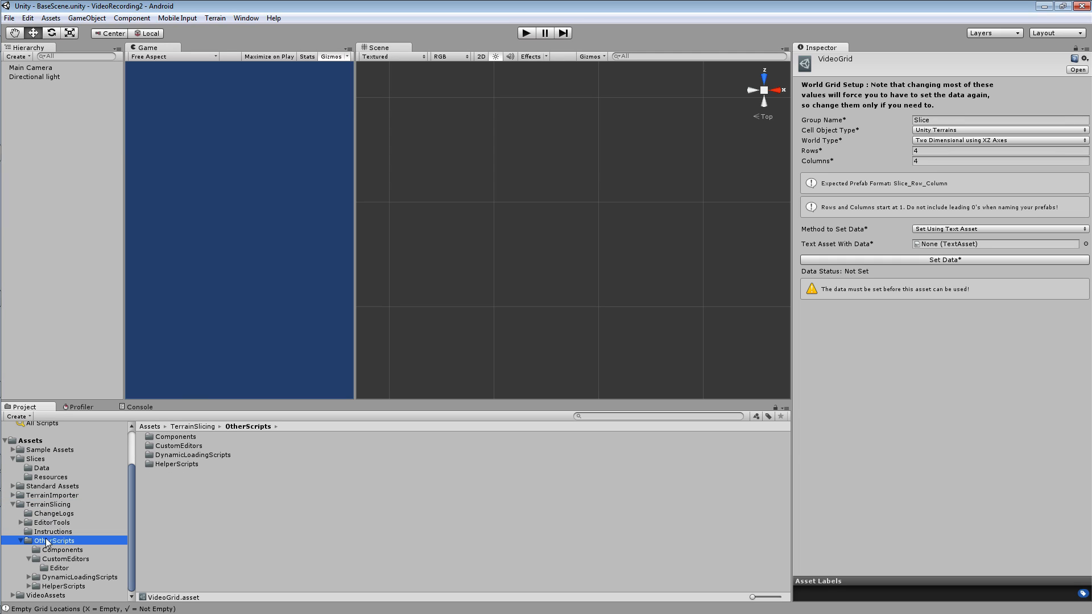
click(68, 578)
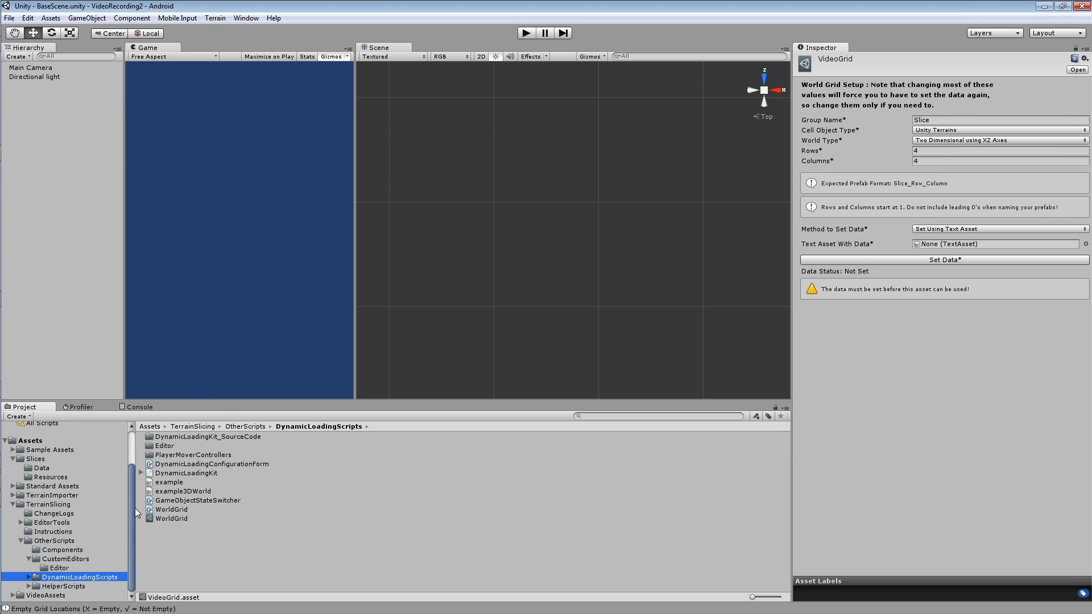
click(164, 483)
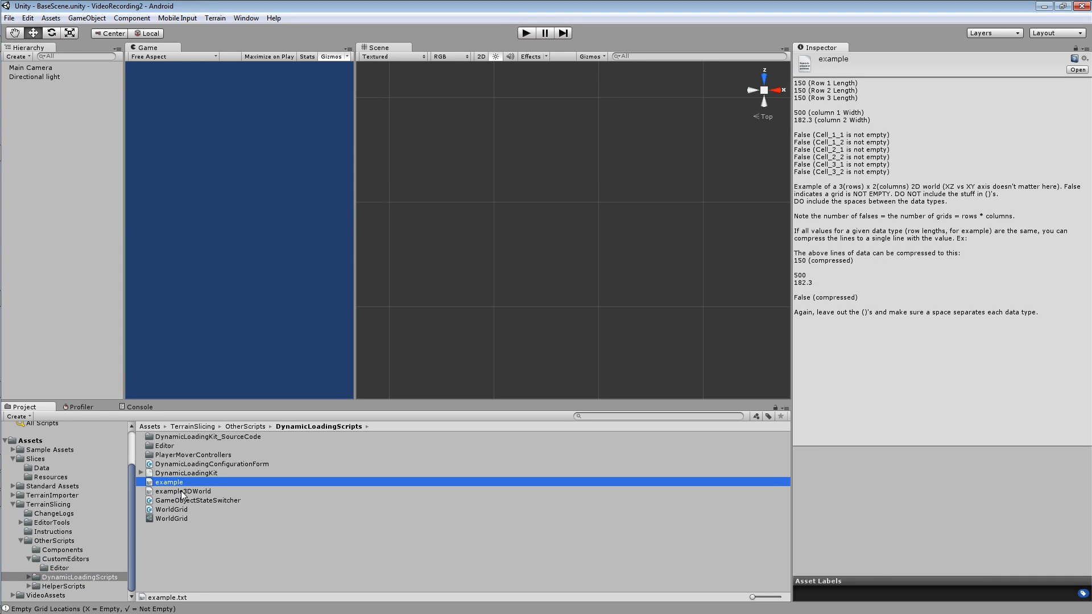
click(182, 492)
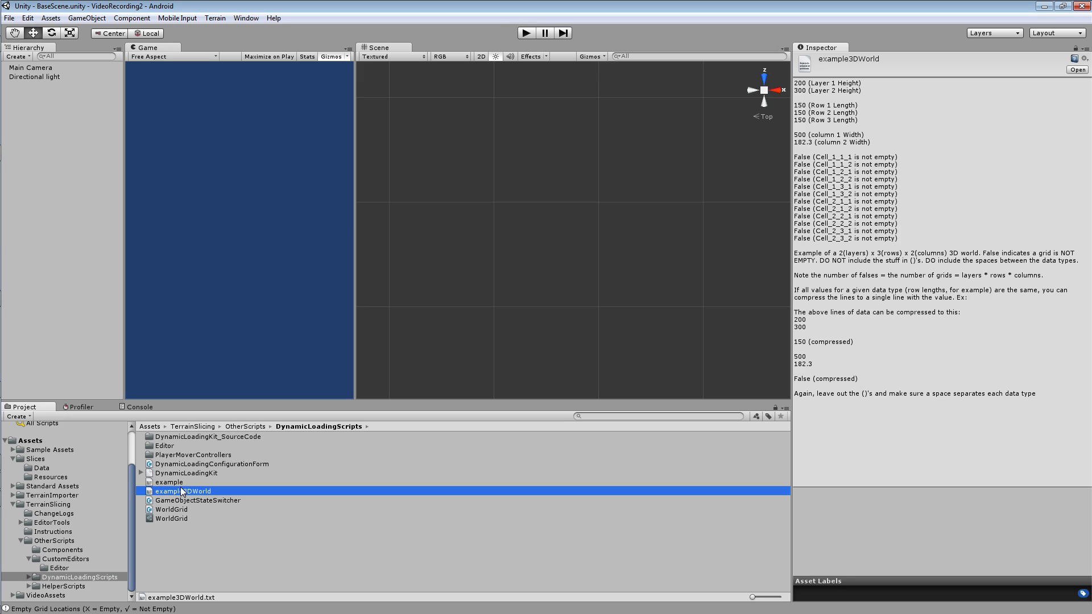
click(180, 482)
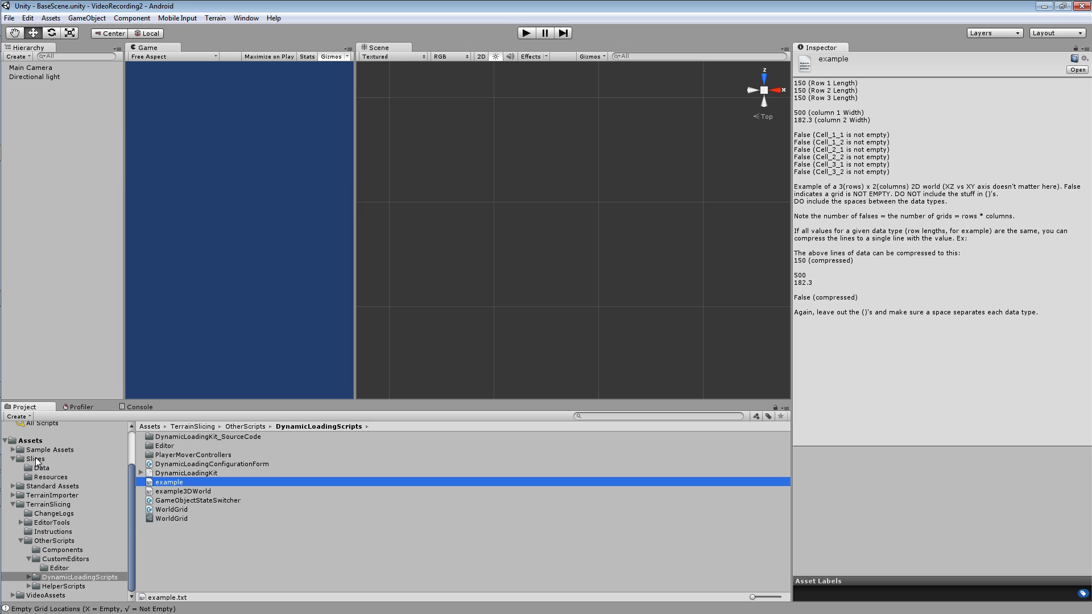
click(49, 477)
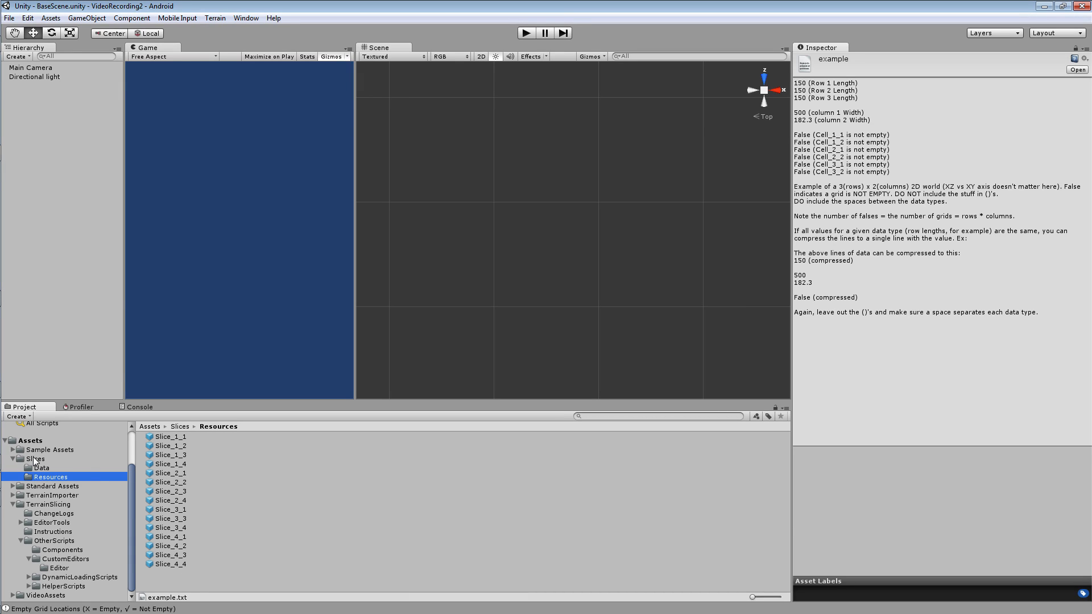
click(66, 577)
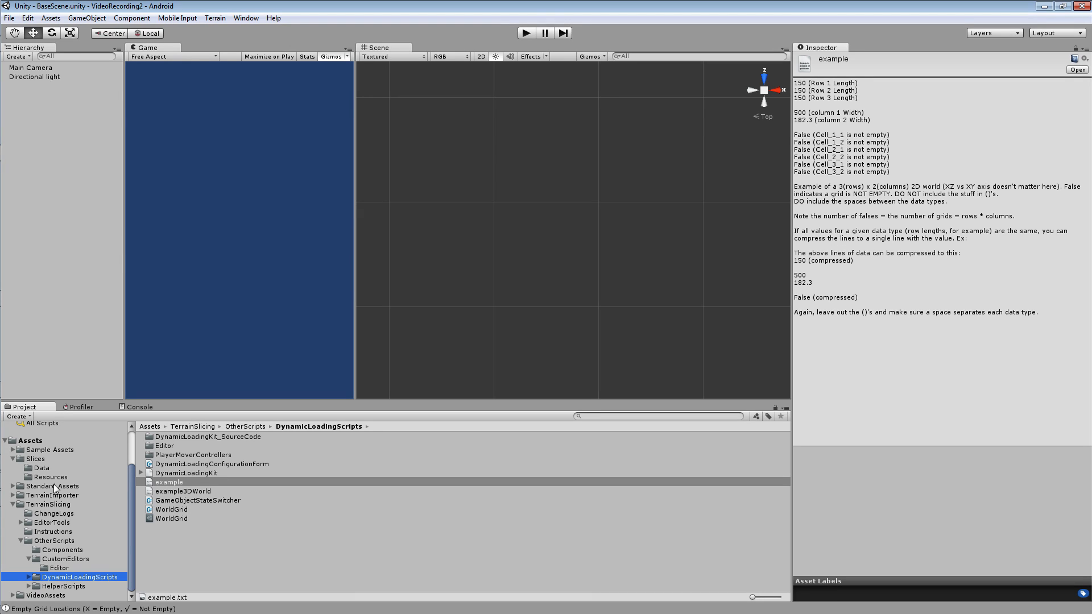
Set the VideoGrid asset's Method to Set Data to Set Using Prefabs.
click(39, 460)
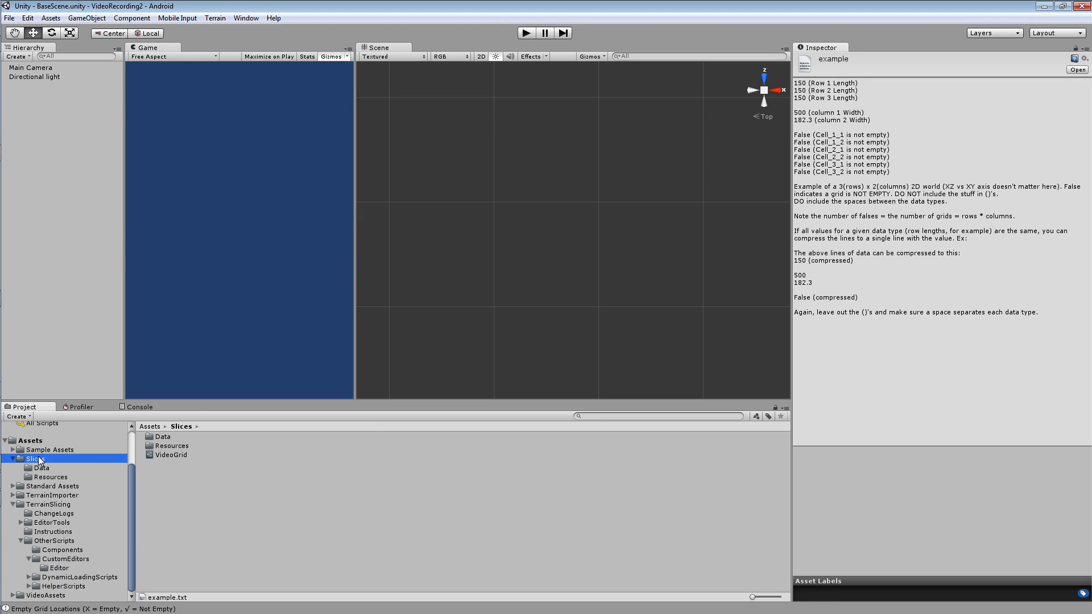
click(159, 456)
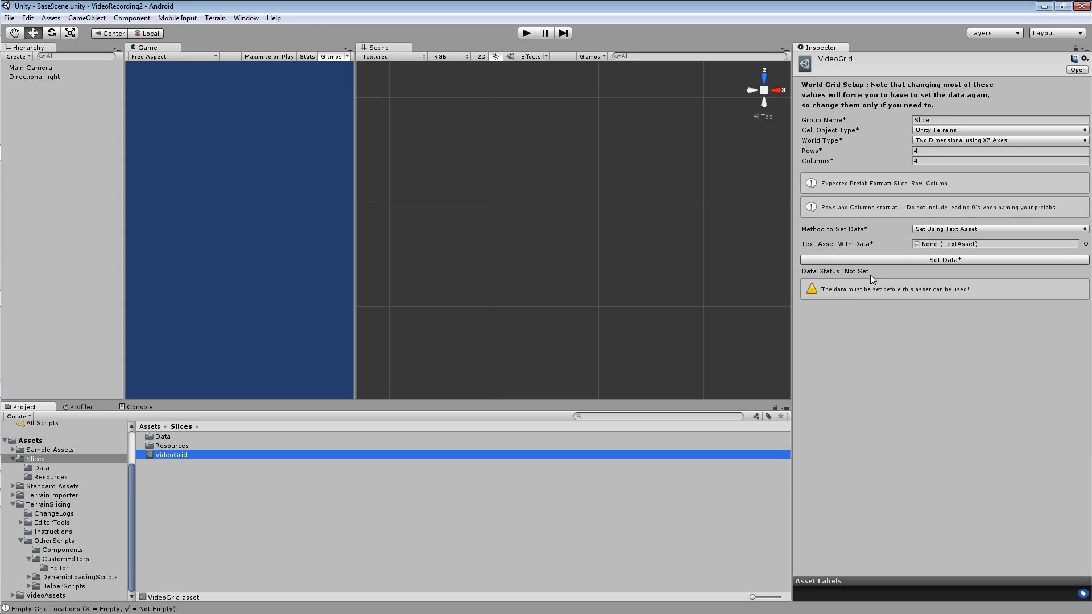
click(929, 229)
click(939, 268)
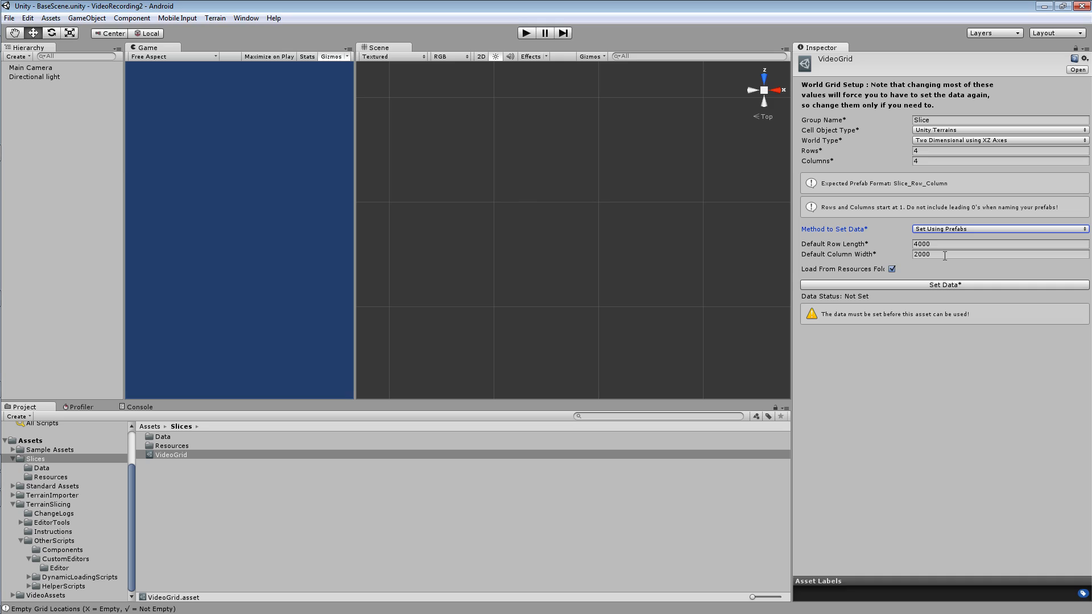
Examine the first-row prefabs Slice_1_1 through Slice_1_4 together in the Slices Resources folder.
click(39, 478)
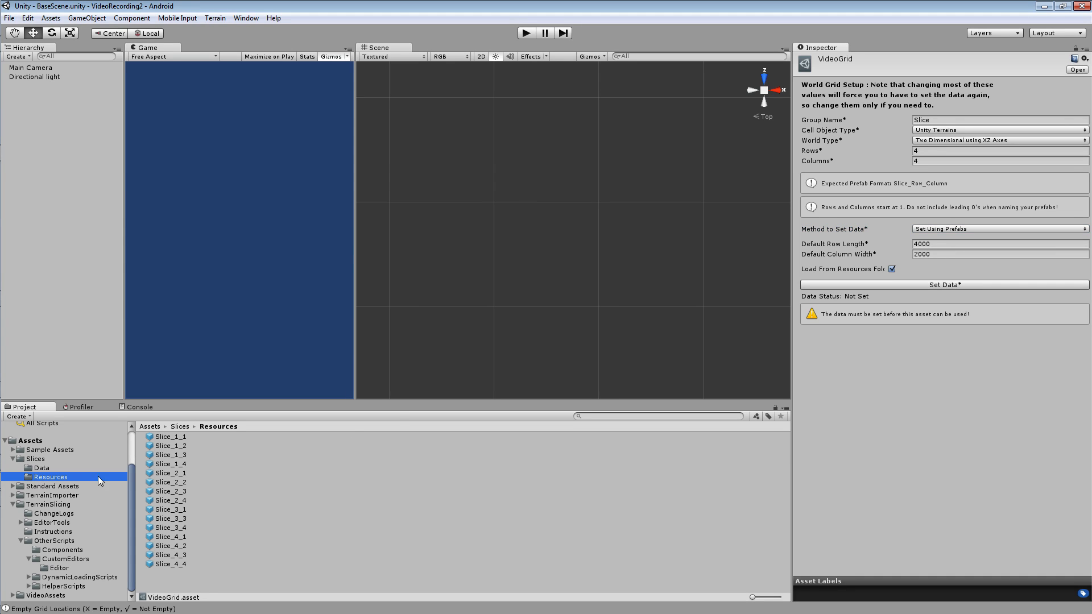
click(183, 437)
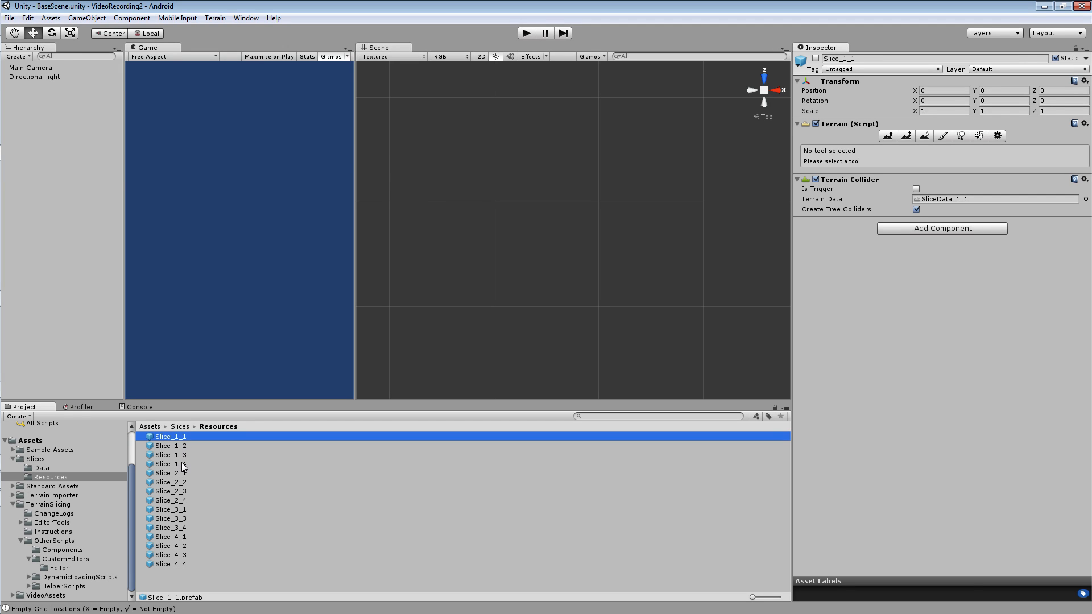
shift+click(183, 464)
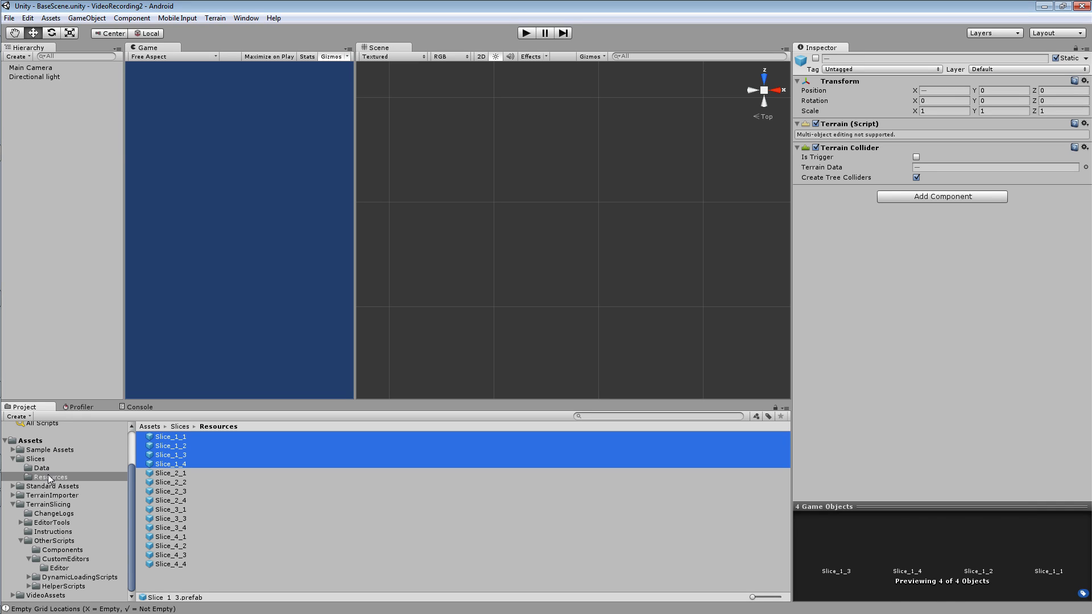
Return to the VideoGrid asset and review its Default Row Length setting.
click(37, 459)
click(165, 455)
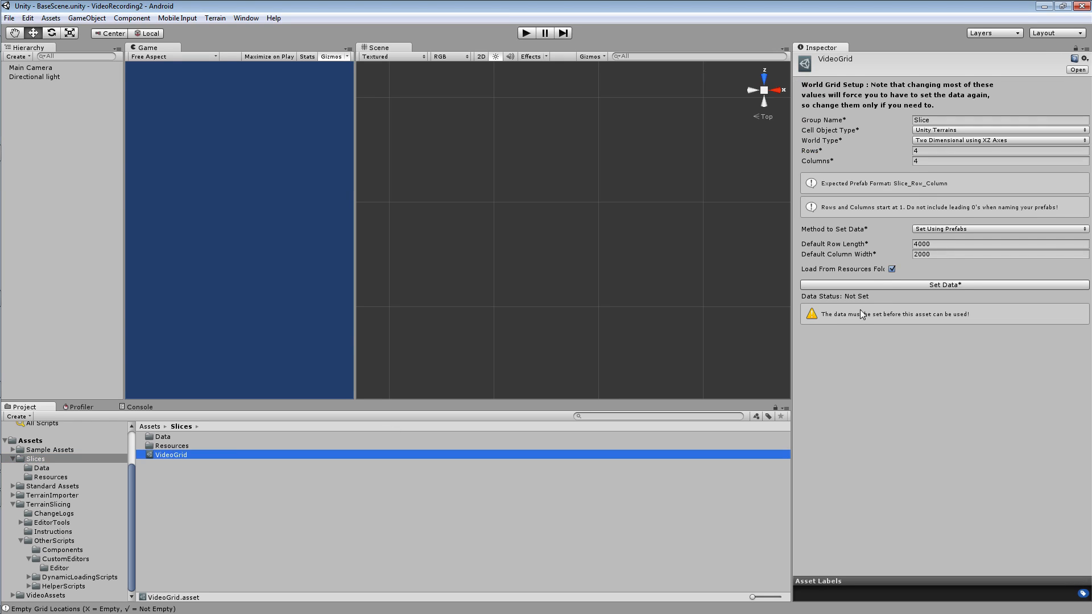
click(944, 244)
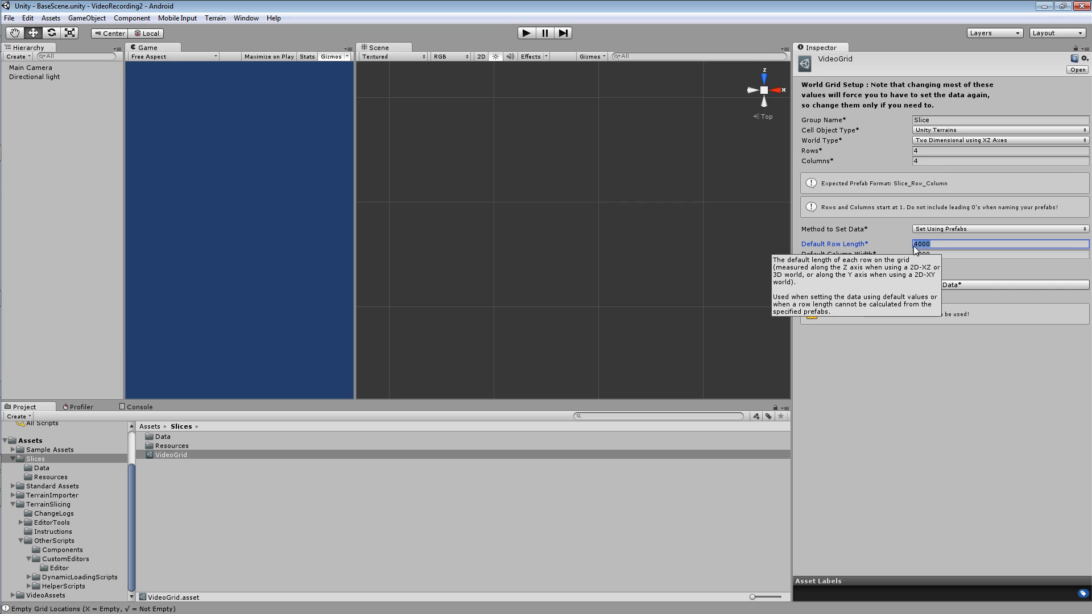
click(939, 244)
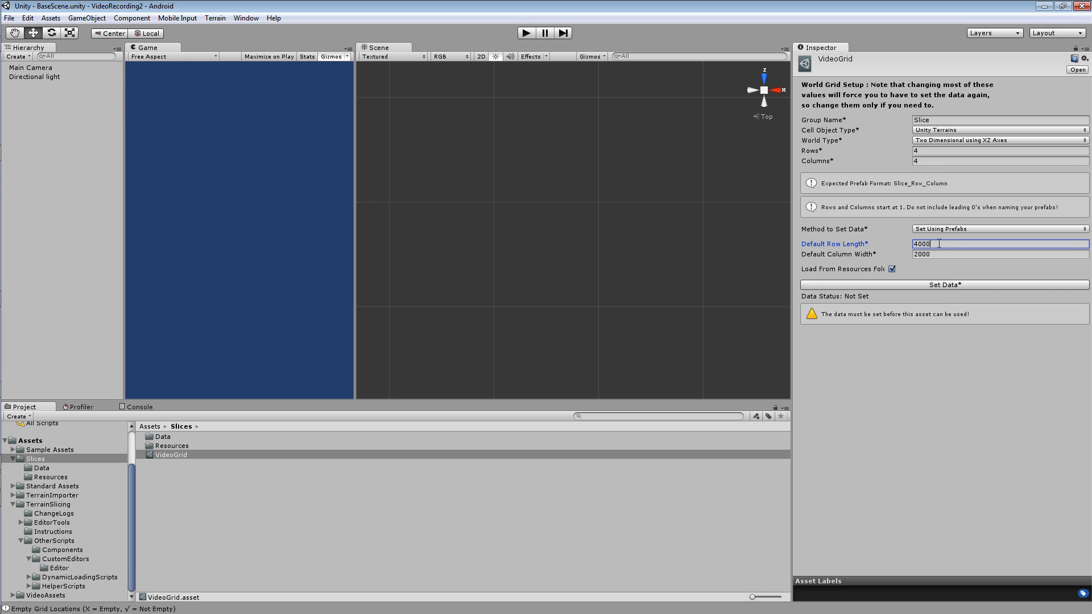
View the Slice_1_1 prefab, and go back to VideoGrid to review its default row length and column width.
click(57, 477)
click(159, 437)
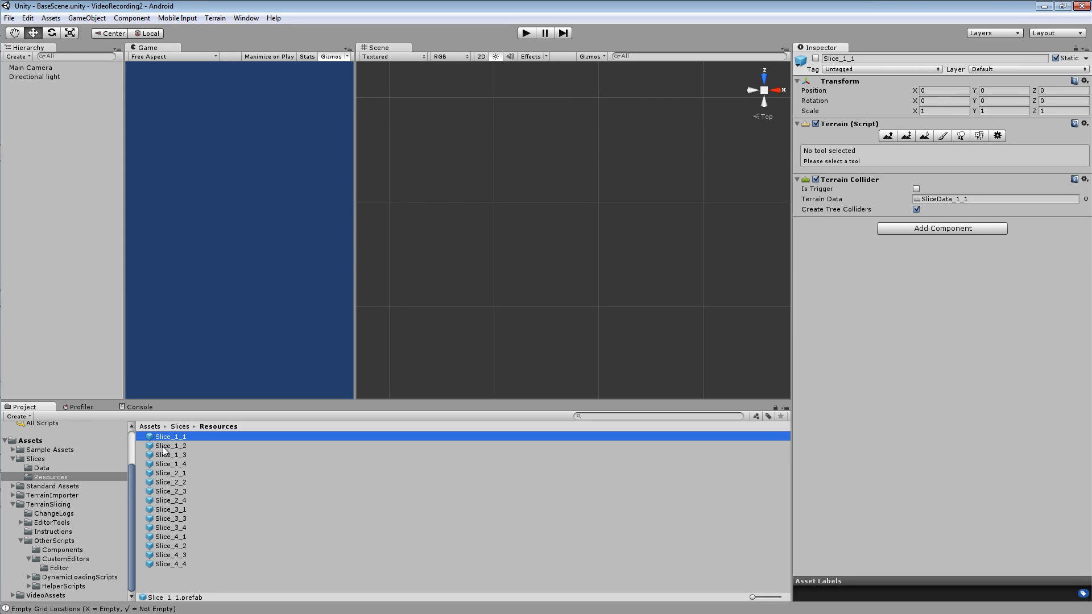
click(35, 459)
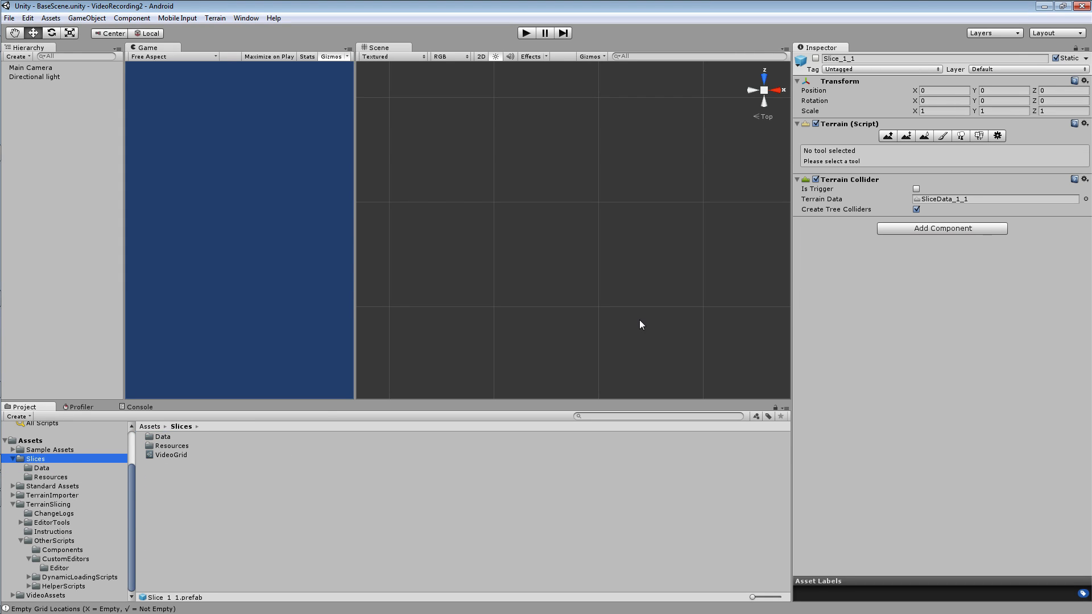
click(159, 455)
click(946, 243)
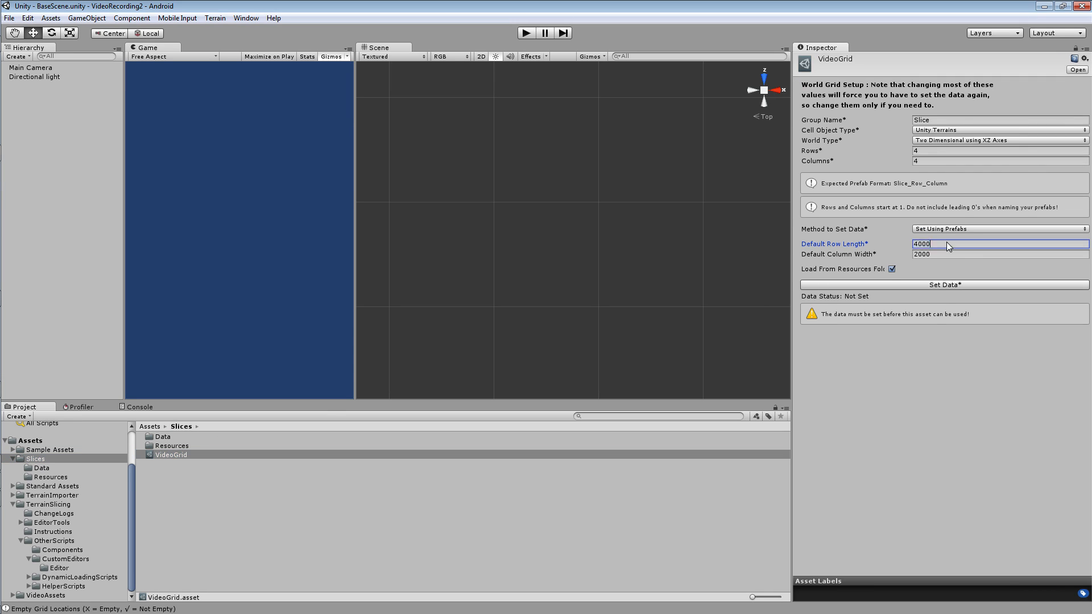
click(946, 254)
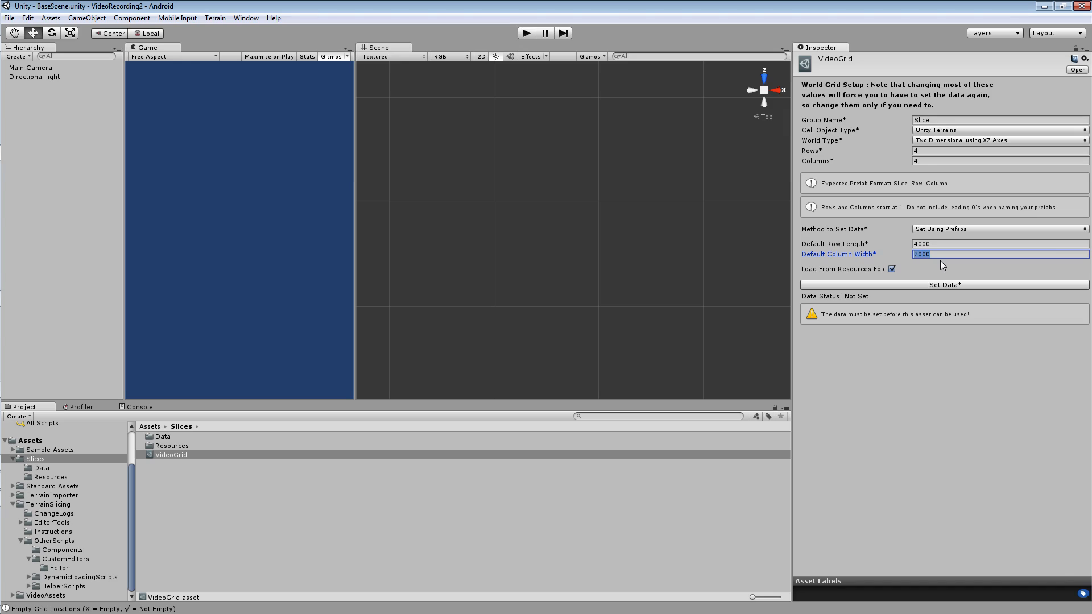
Turn off VideoGrid's Load From Resources Folder option and paste the Slices folder's relative path as the prefab folder path.
click(891, 269)
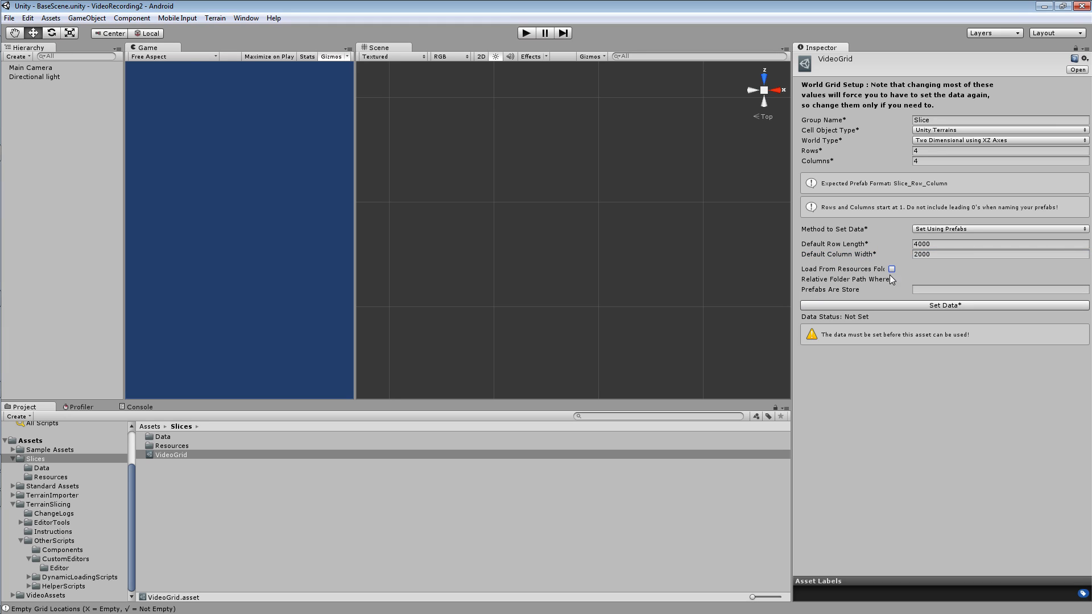
click(942, 290)
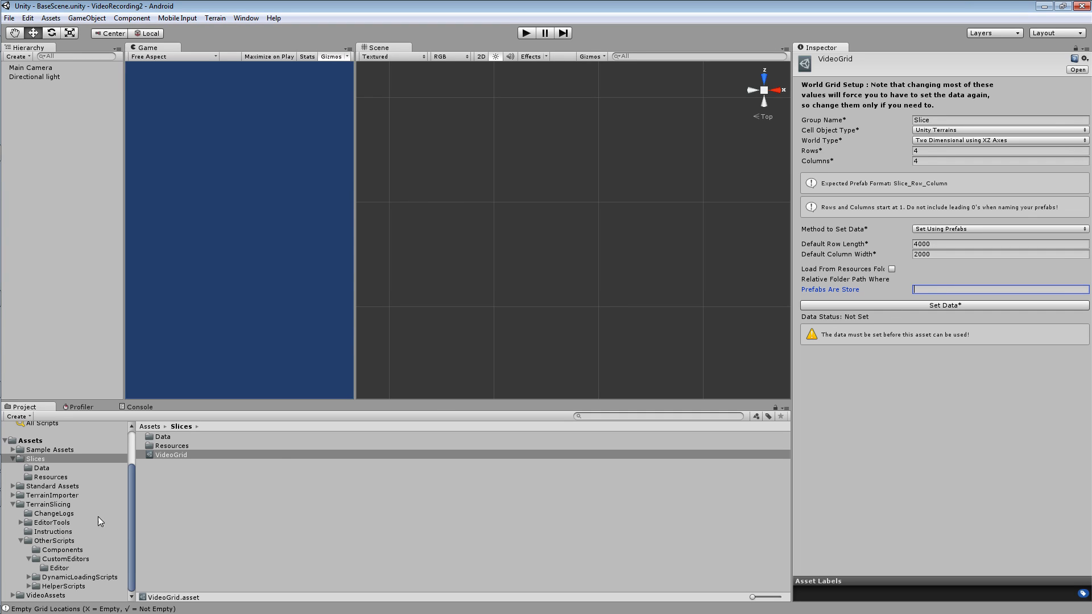
right_click(46, 462)
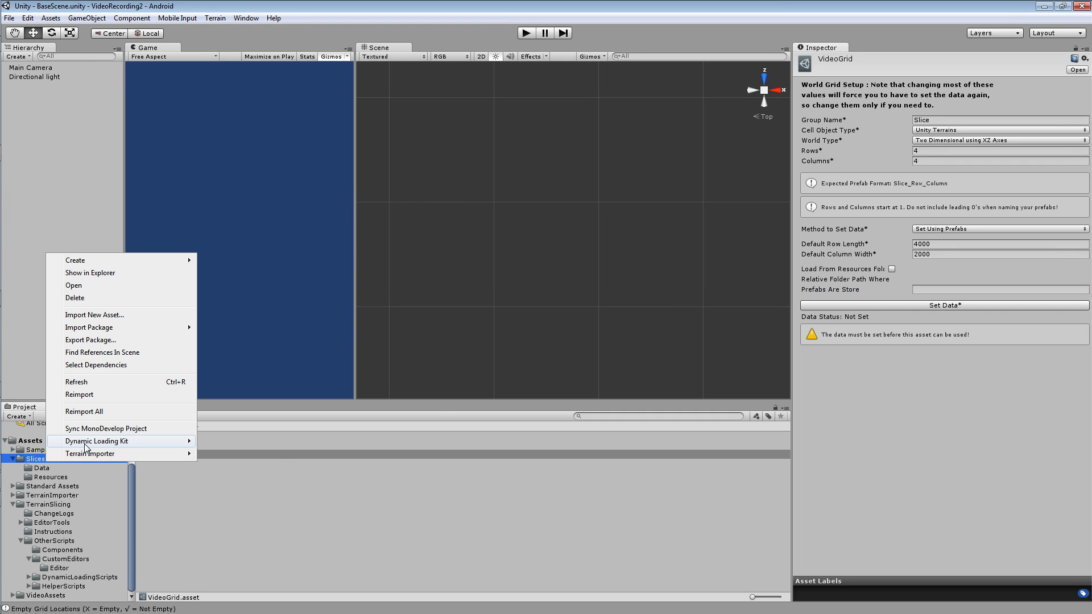
mouse_move(86, 448)
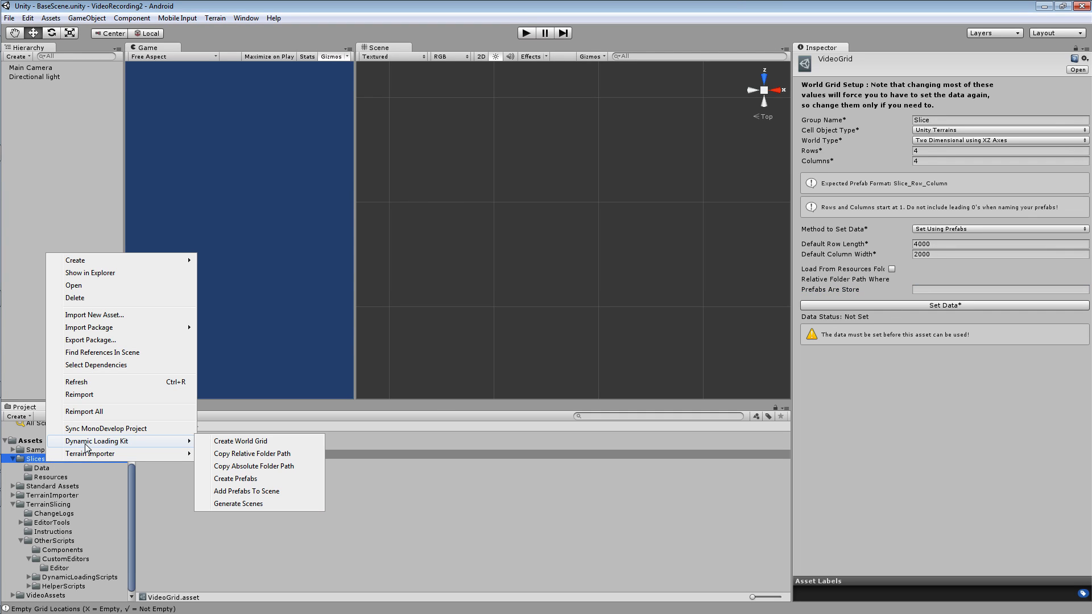
click(252, 453)
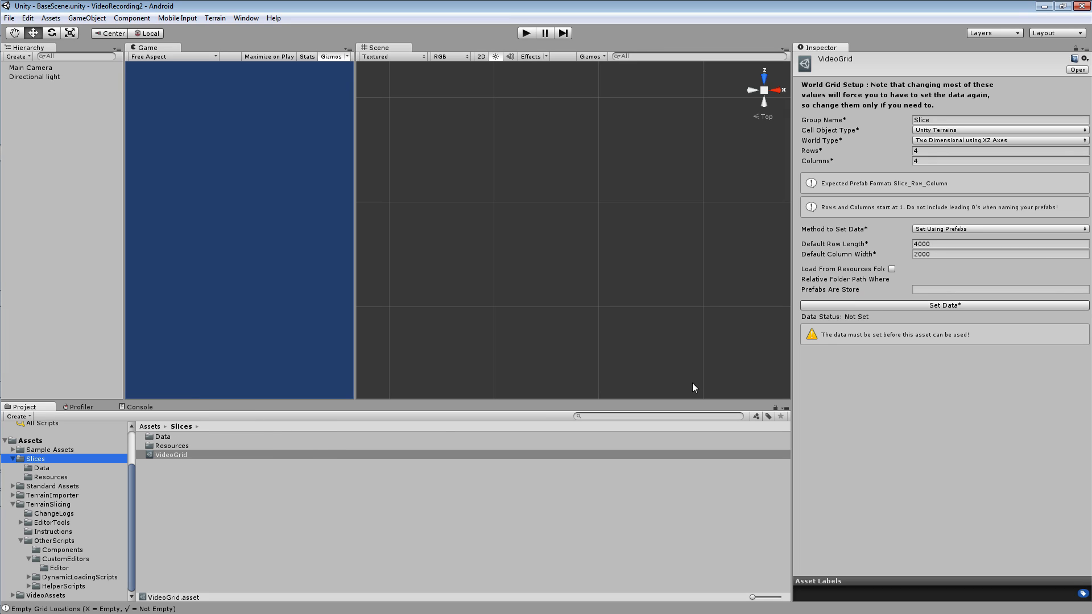
right_click(923, 286)
click(943, 318)
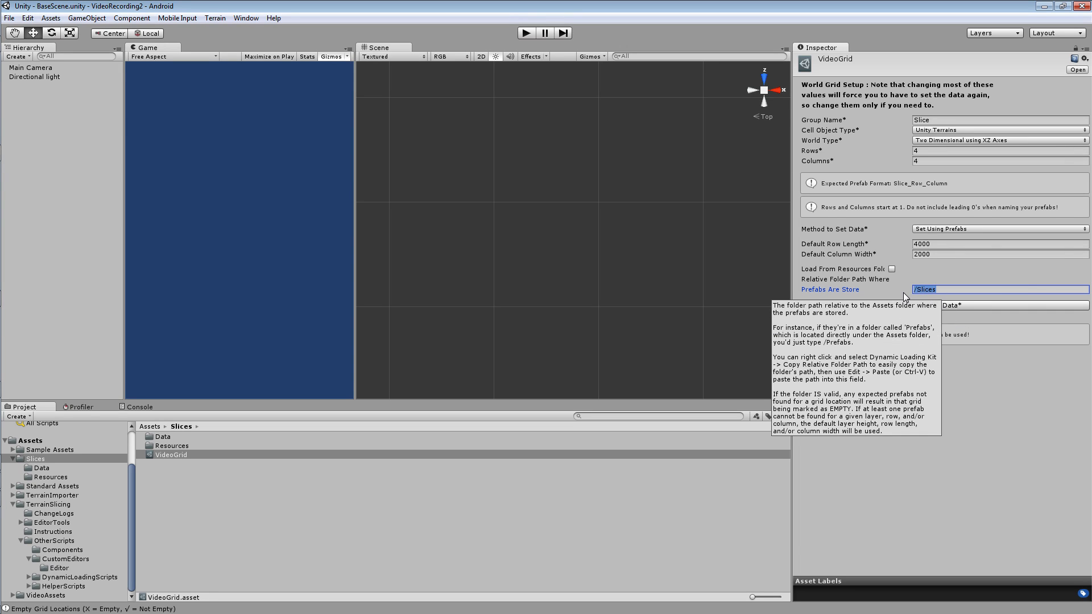
Clear VideoGrid's prefab folder path, show the Slices Resources folder, and turn Load From Resources Folder back on.
key(BackSpace)
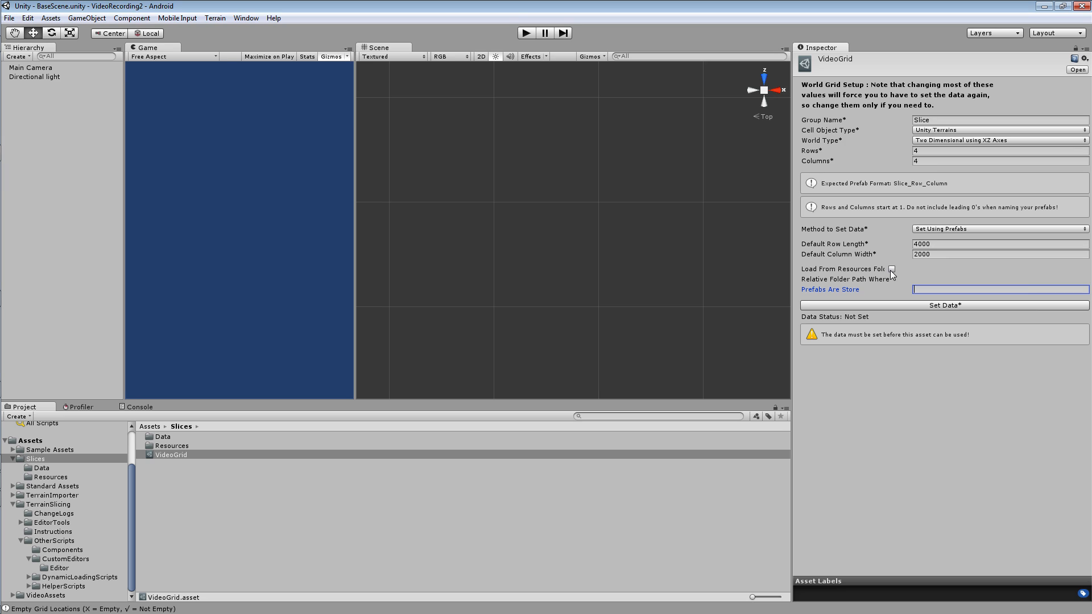
click(51, 476)
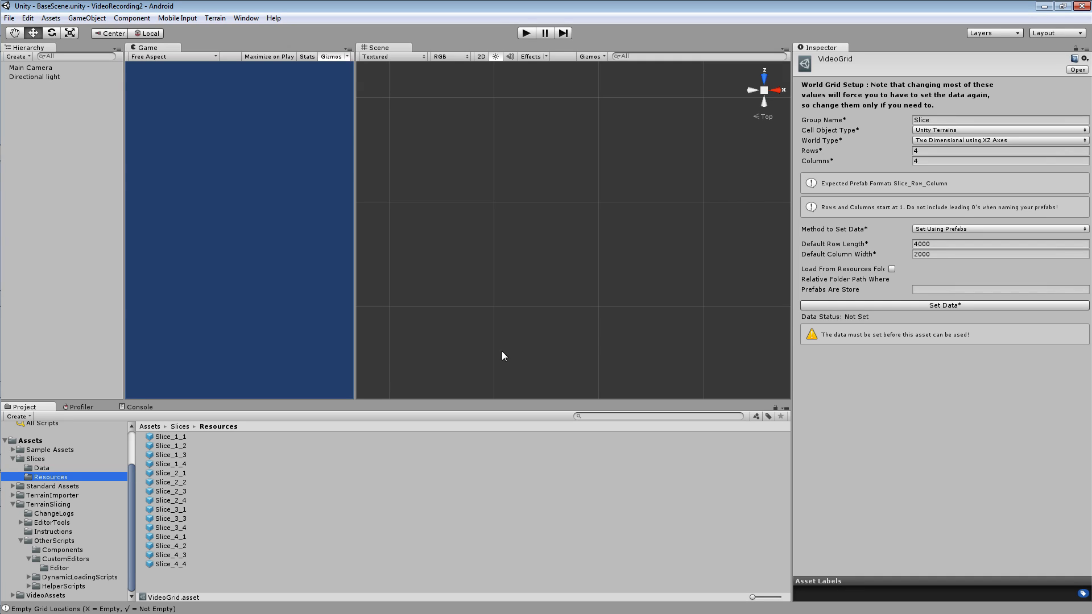
click(891, 270)
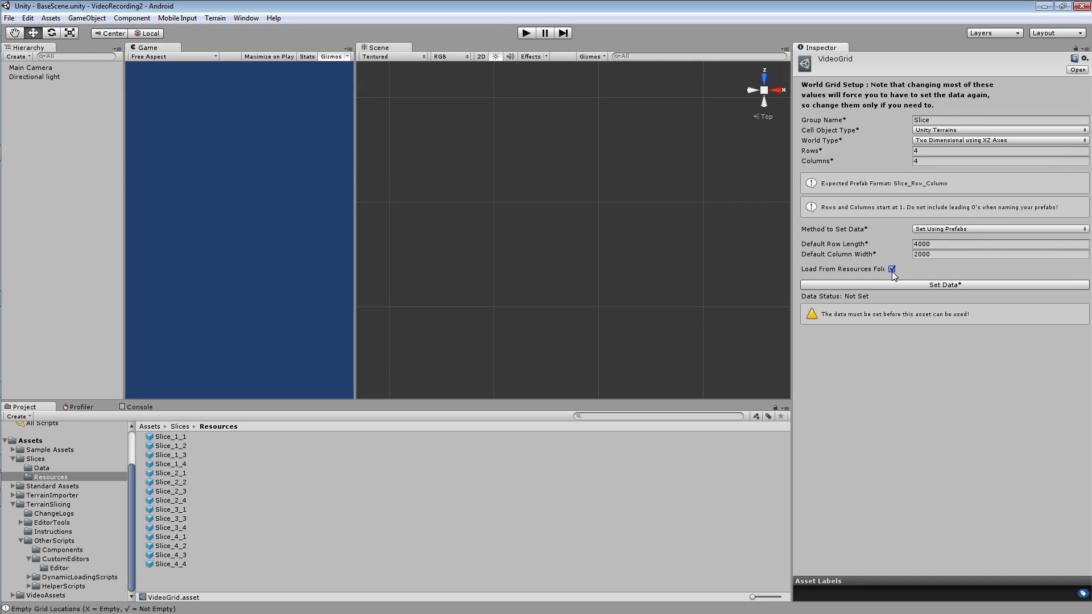
Set VideoGrid's data from the Resources prefabs, clear the old Console messages, and display the set data in the log.
click(931, 286)
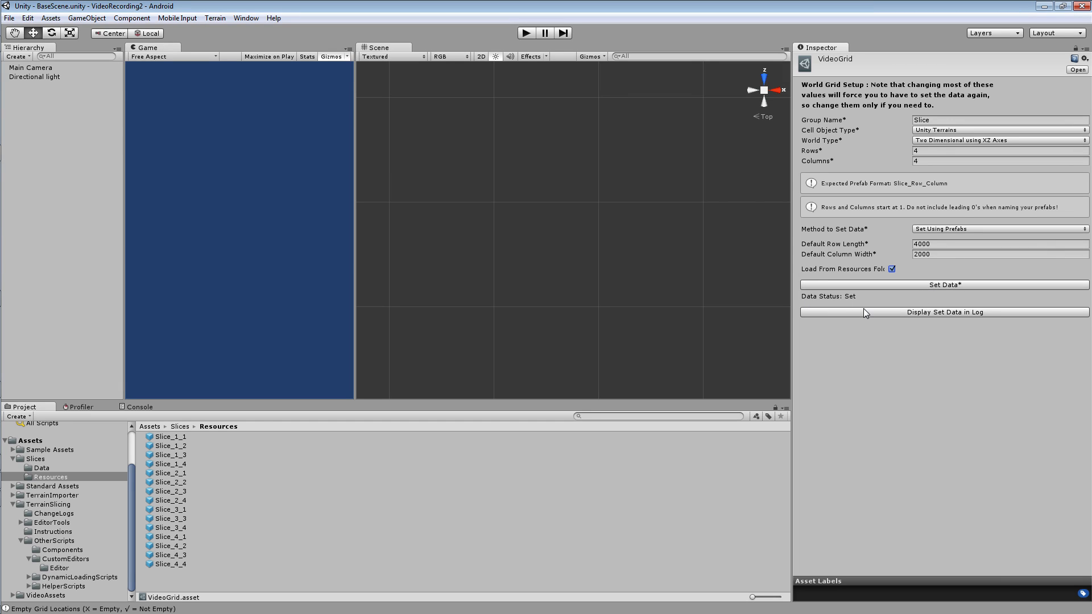
click(935, 316)
click(127, 409)
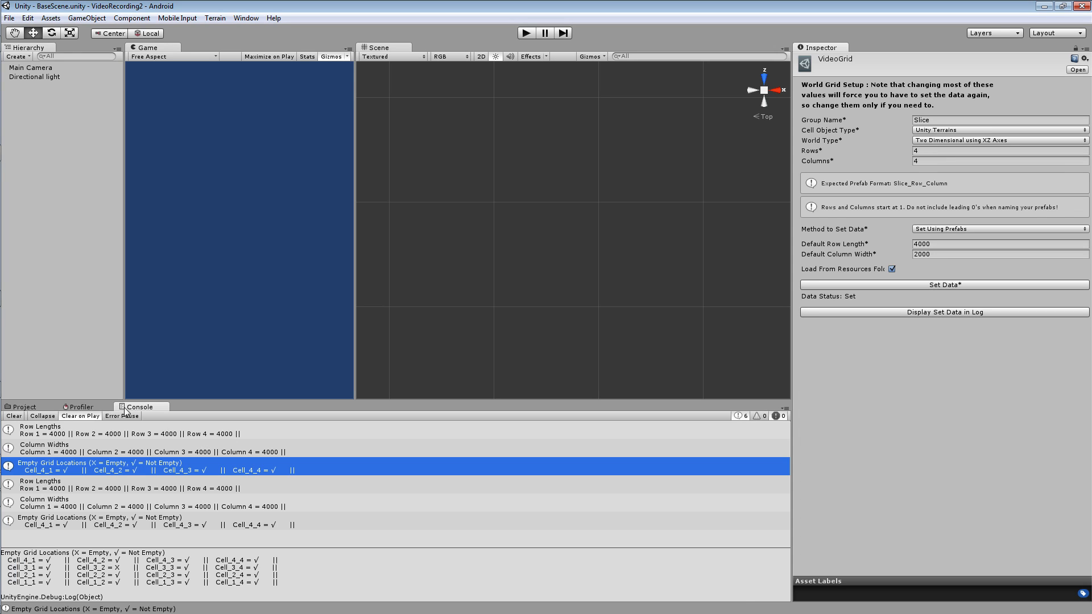
click(13, 416)
click(909, 313)
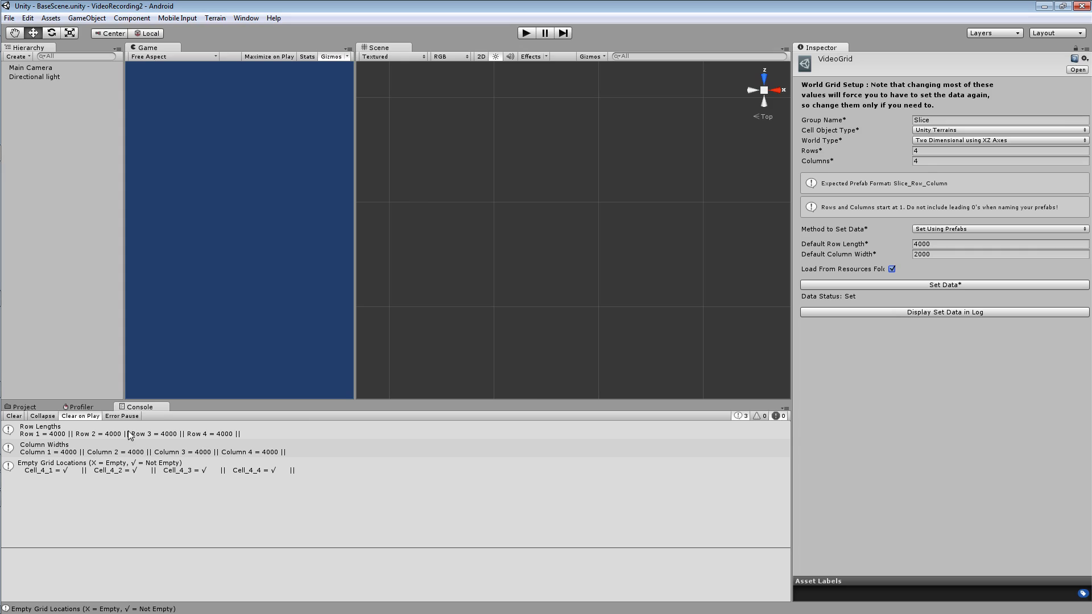
Examine the logged row lengths, column widths and empty grid locations, highlighting the Cell_3_2 entry.
click(126, 435)
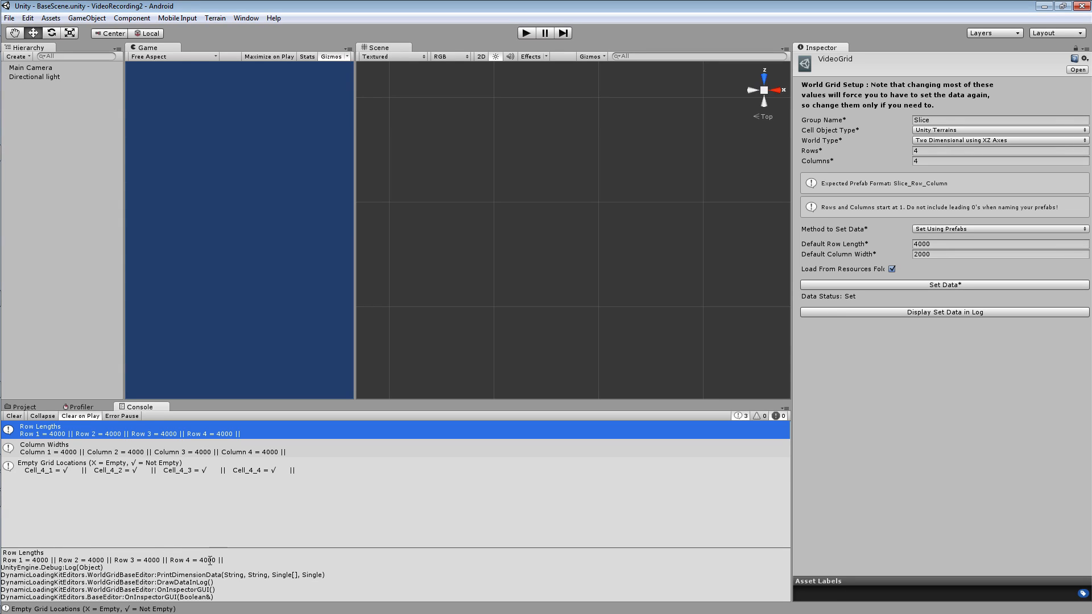
click(119, 451)
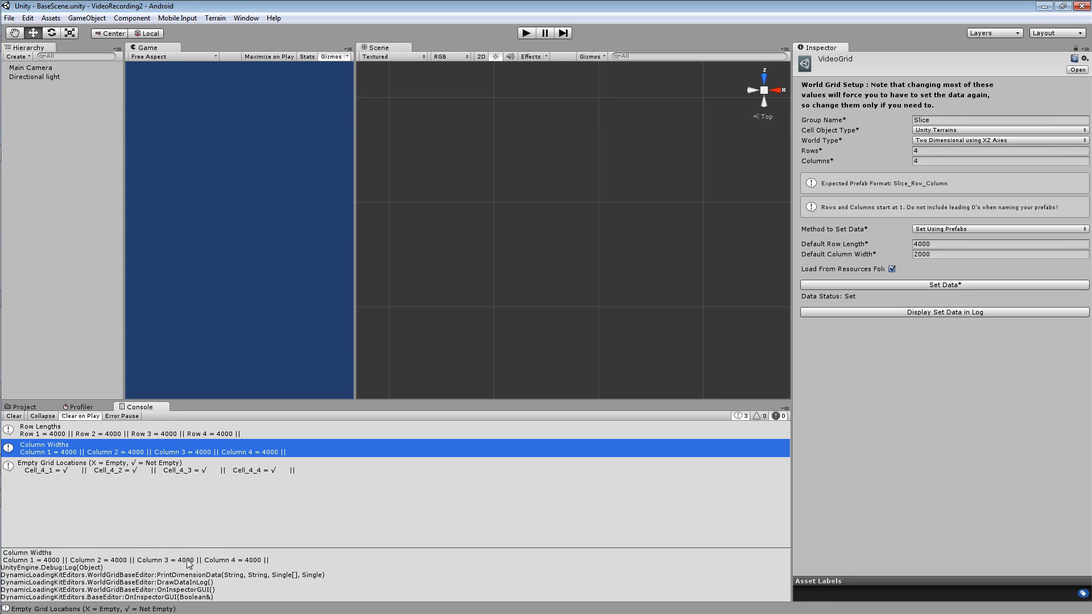
double_click(188, 560)
click(122, 472)
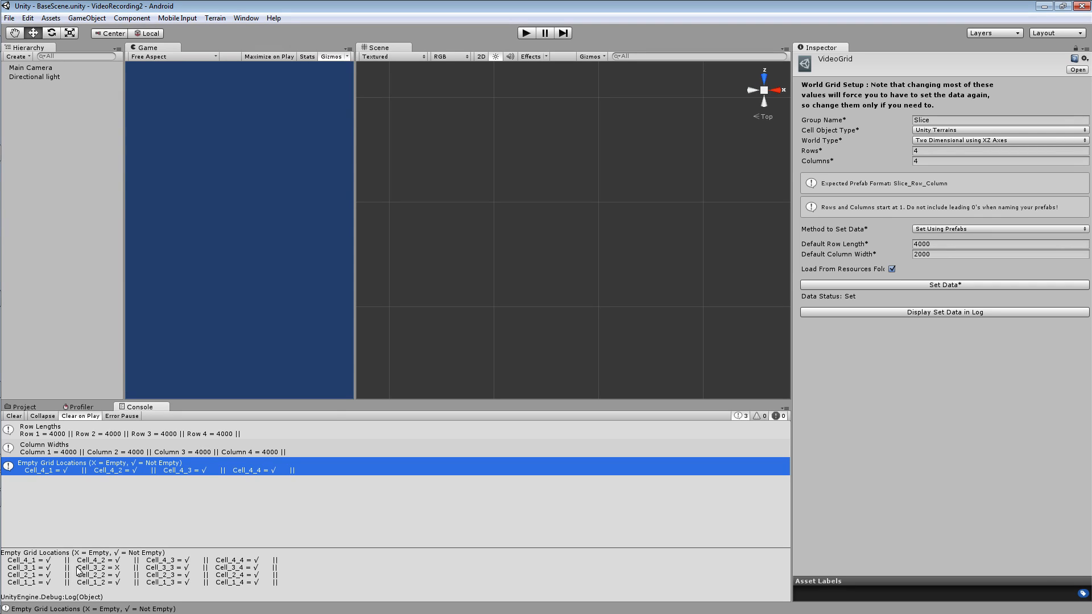
drag(77, 567, 123, 569)
Change VideoGrid's Cell Object Type to Non Terrain With Renderer, and after that to Non Terrain Without Renderer.
click(953, 130)
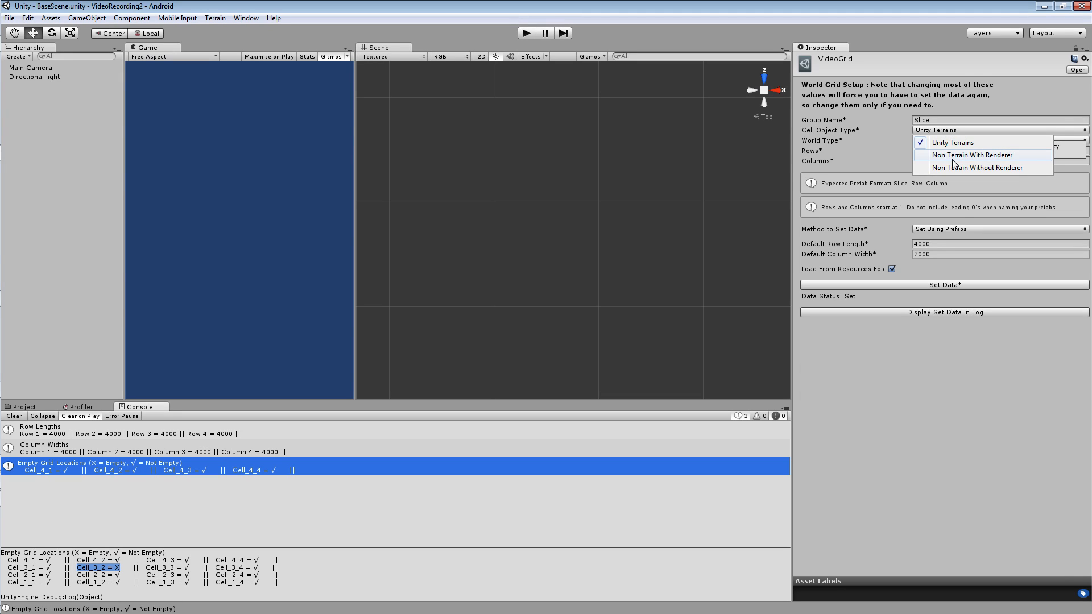
click(953, 161)
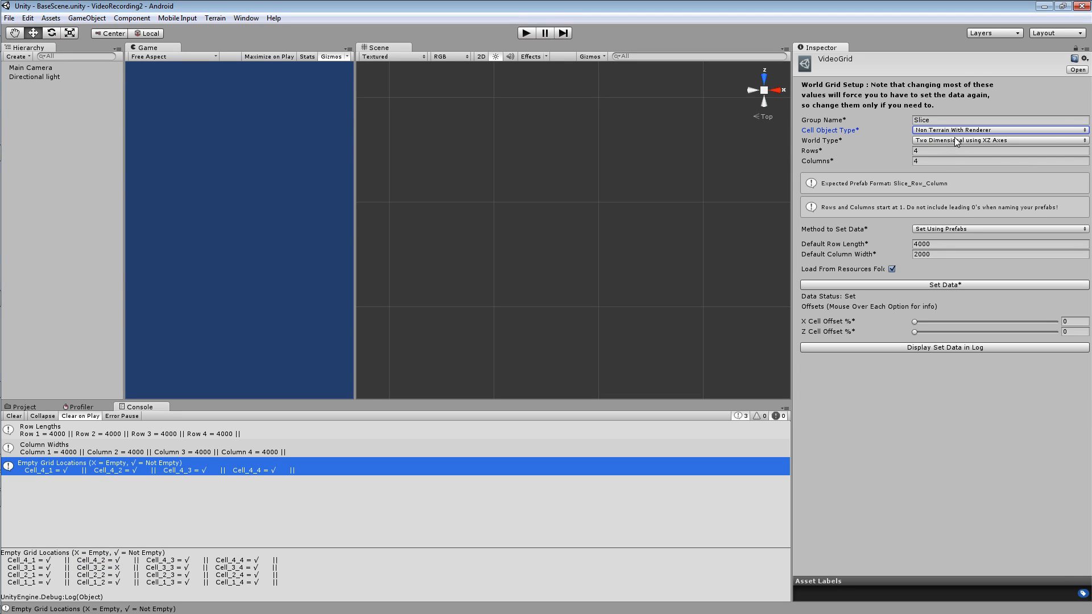
click(957, 130)
click(969, 169)
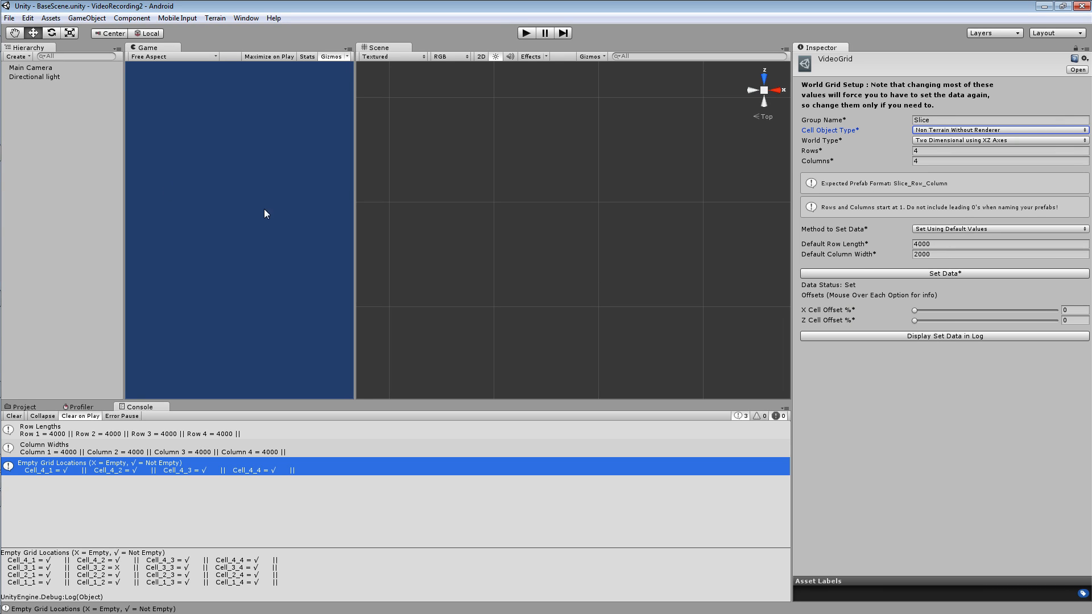
Switch to Grid.psd in Photoshop and paint one white dot on a cell's lower-left corner and another at that cell's centre.
mouse_move(1, 220)
click(8, 392)
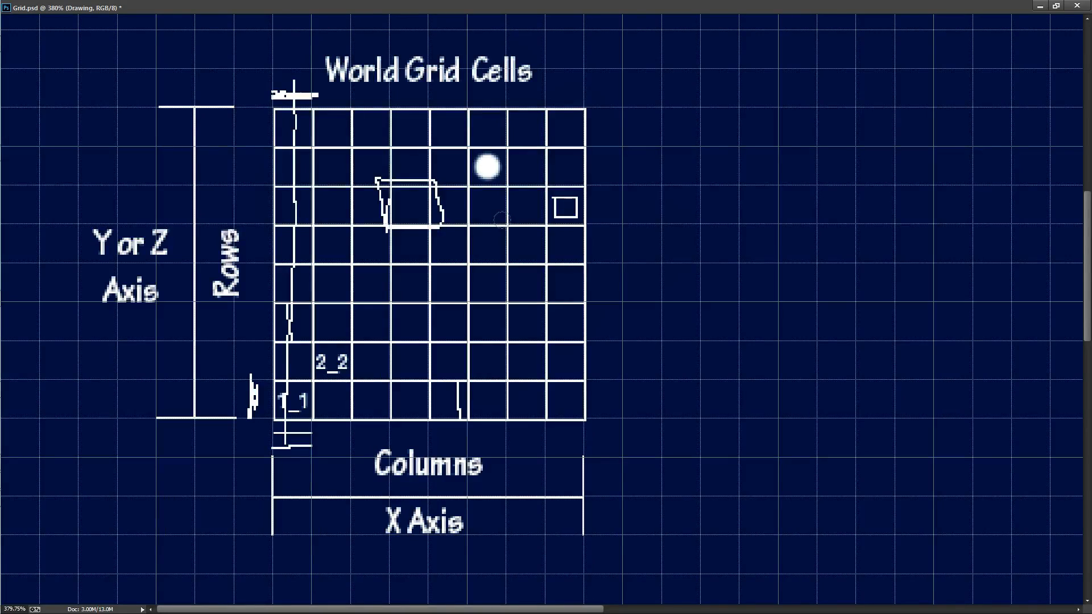
click(503, 221)
click(520, 201)
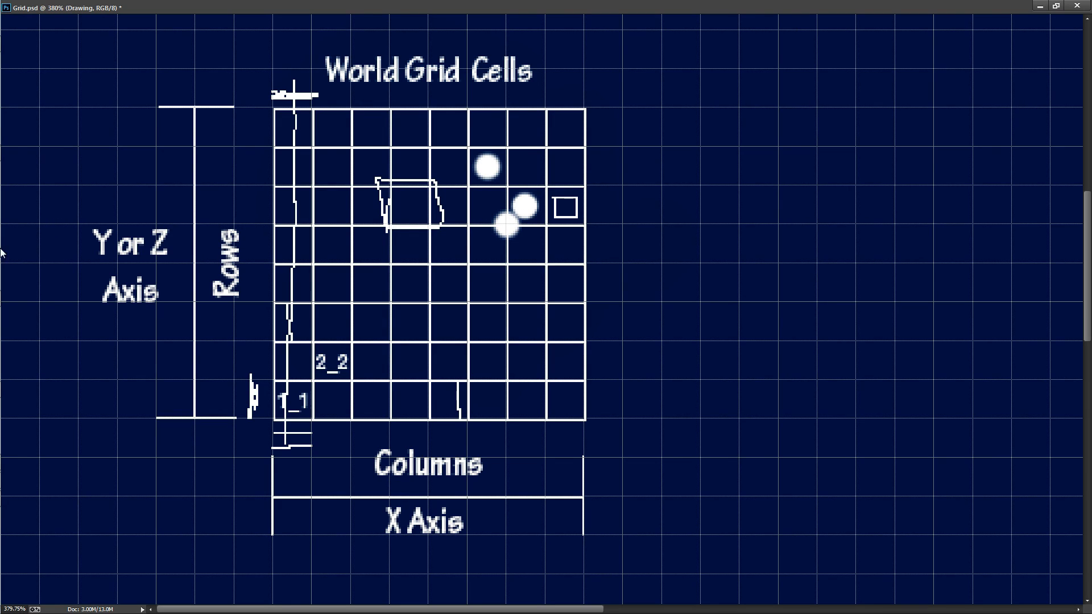
Return to Unity, clear the Console, and show the contents of TerrainSlicing's Instructions folder.
mouse_move(3, 253)
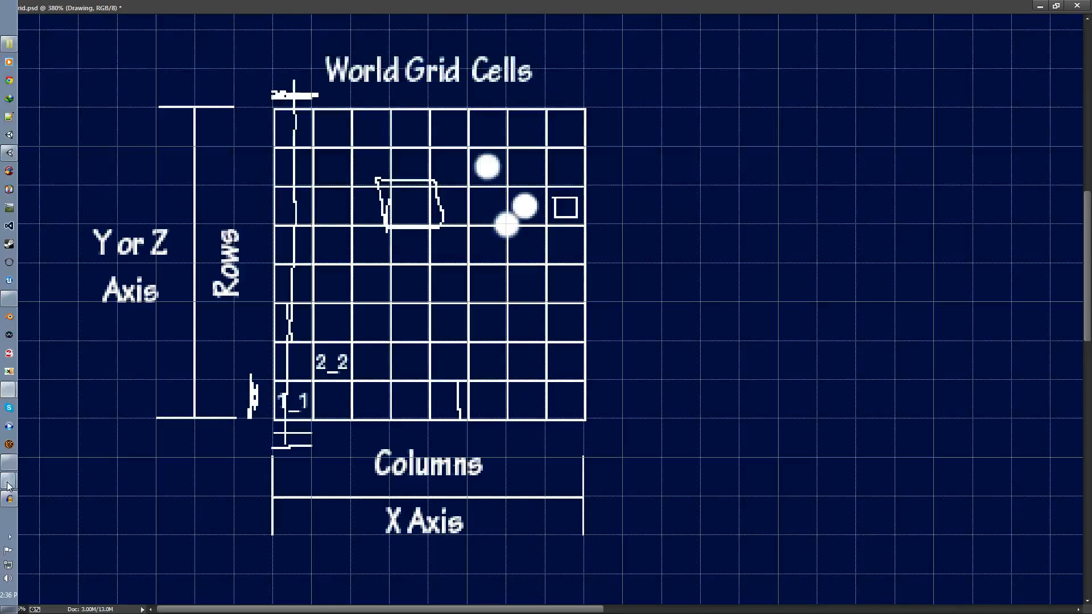
click(14, 159)
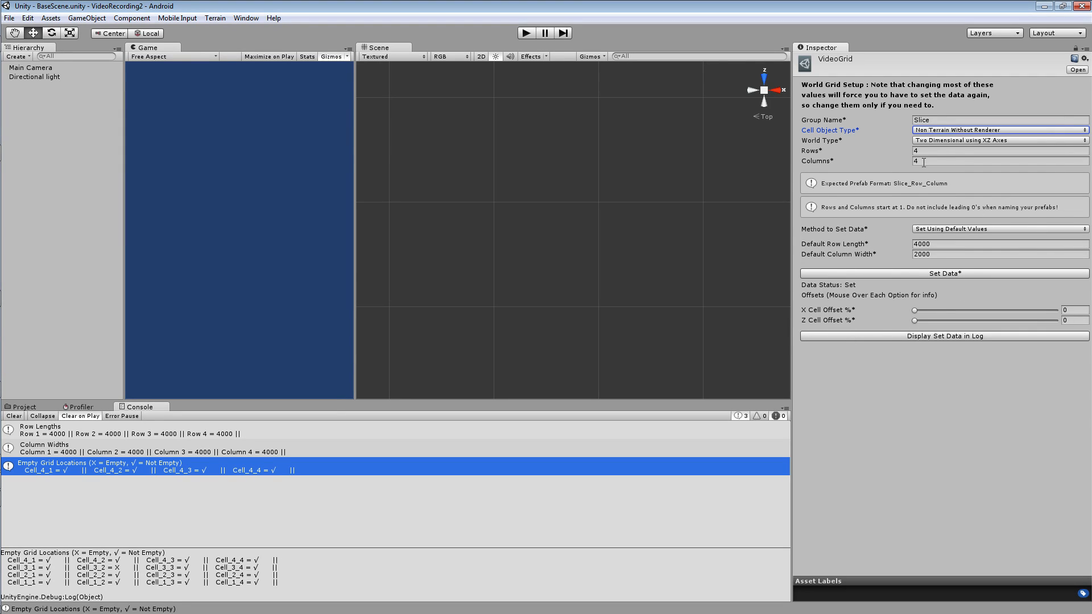
click(22, 416)
click(24, 406)
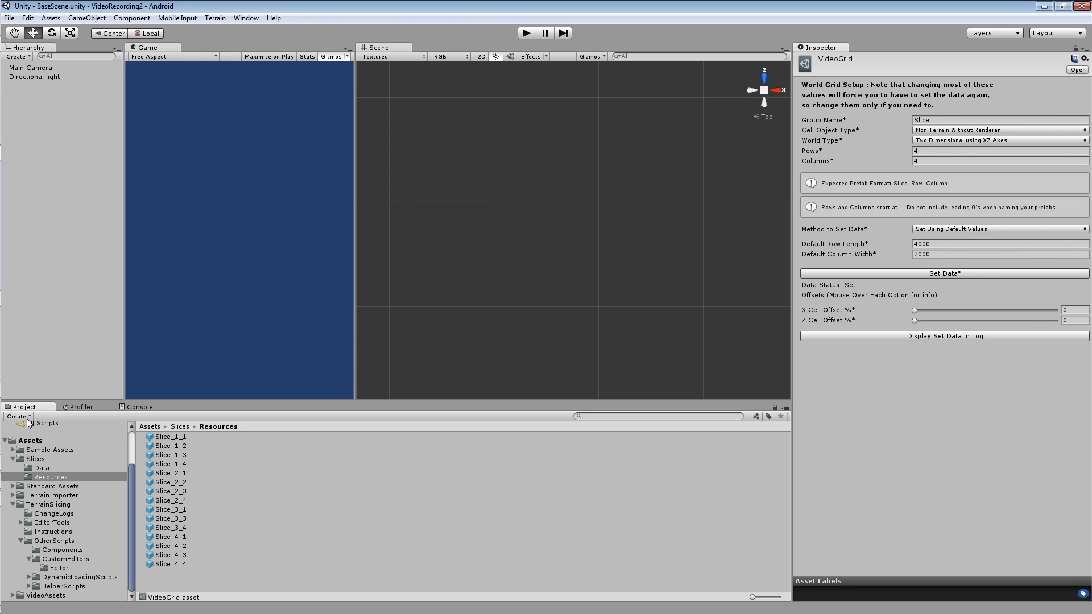
click(48, 505)
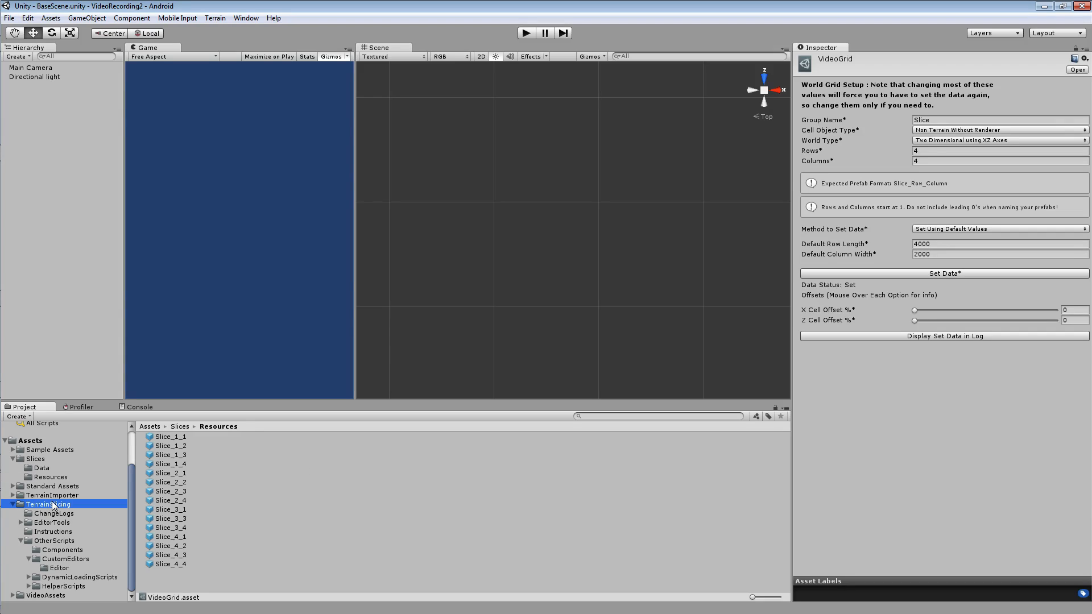
click(51, 532)
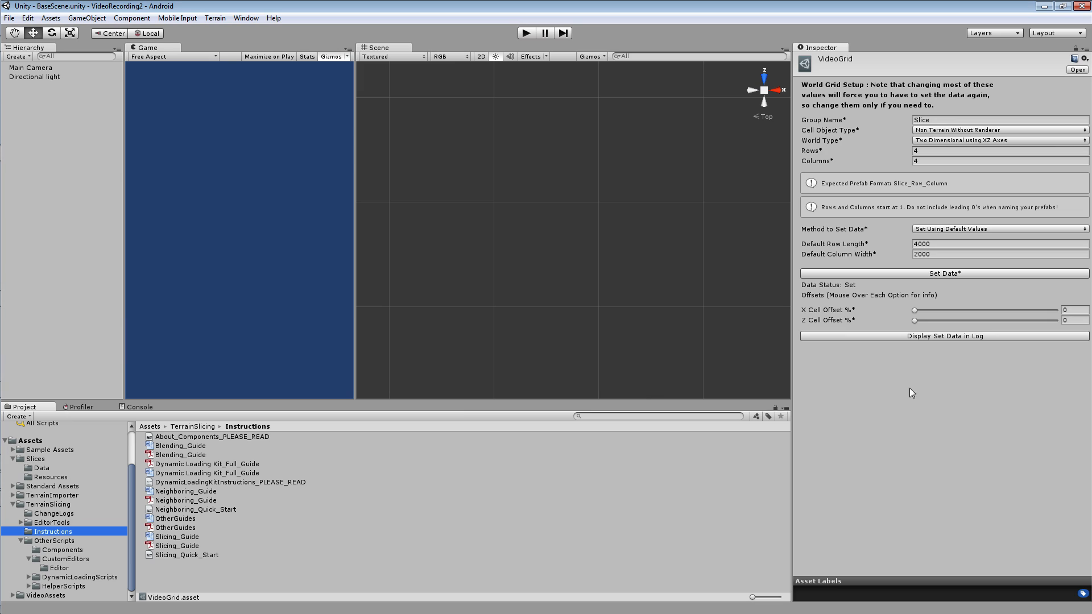
Set VideoGrid's Cell Object Type to Unity Terrains.
click(945, 132)
click(951, 143)
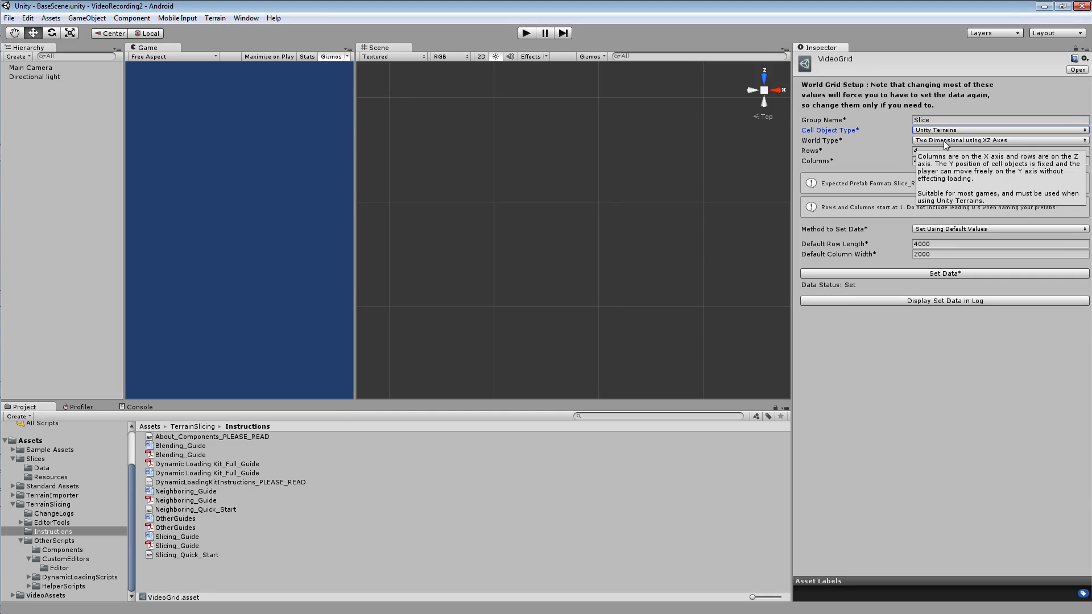